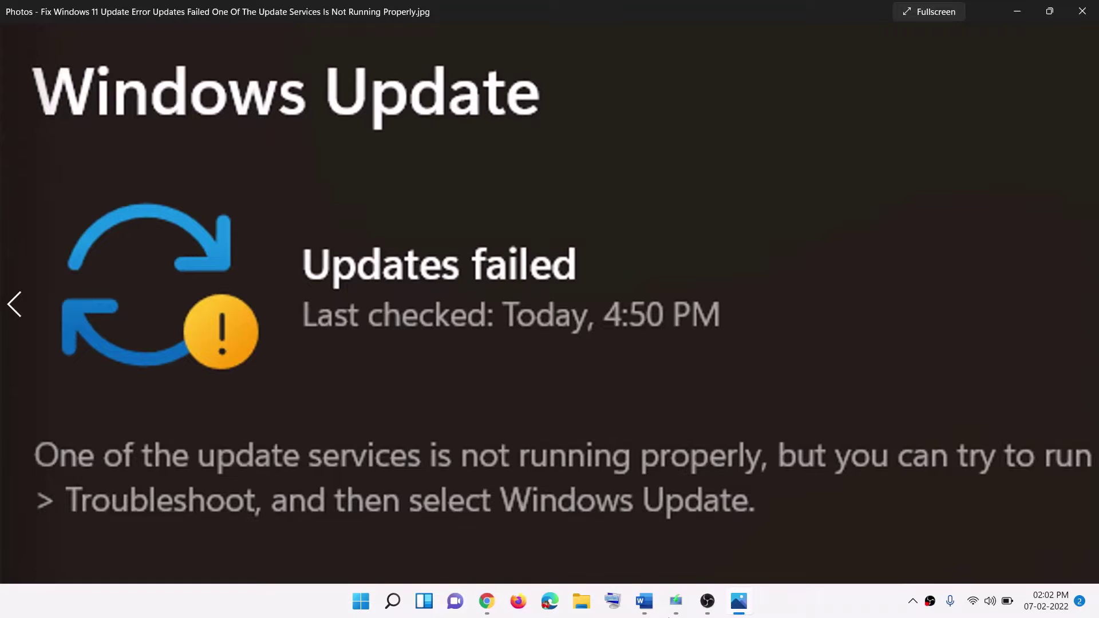
# Step: Check the Step 1 heading in the Word repair guide, then minimise the guide
pyautogui.click(645, 601)
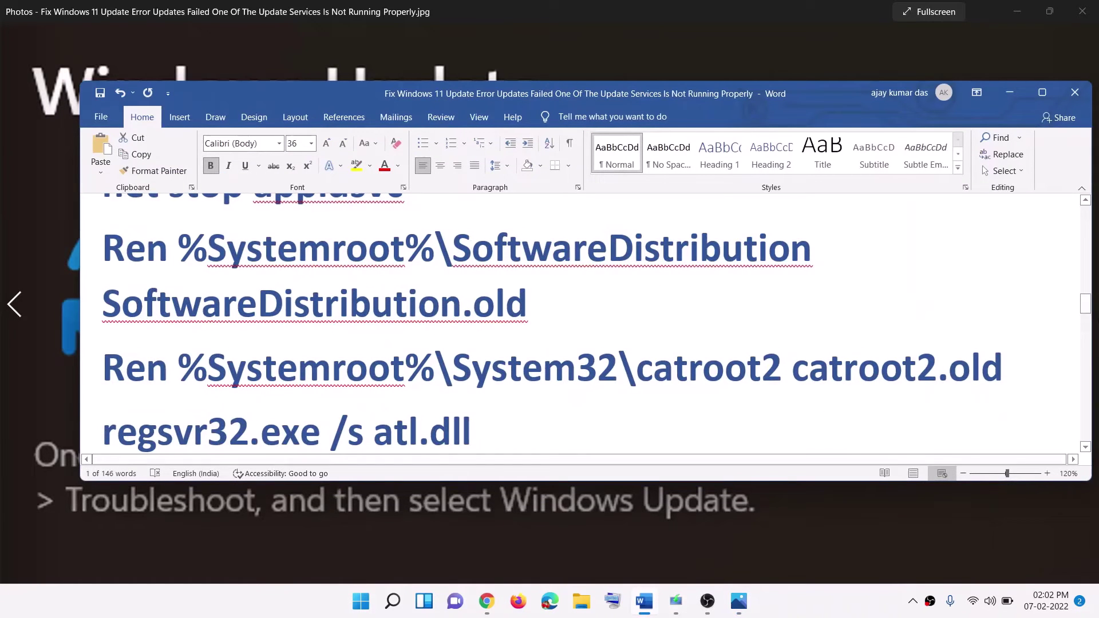
pyautogui.scroll(15, 227, 335)
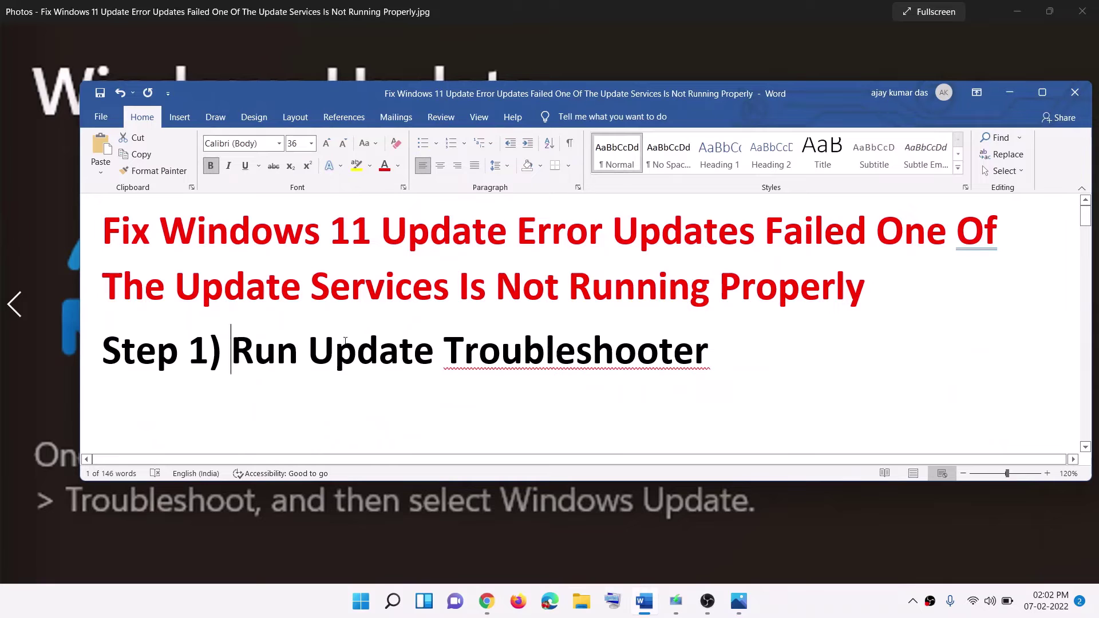
pyautogui.hotkey('shift', 'End')
pyautogui.click(1010, 92)
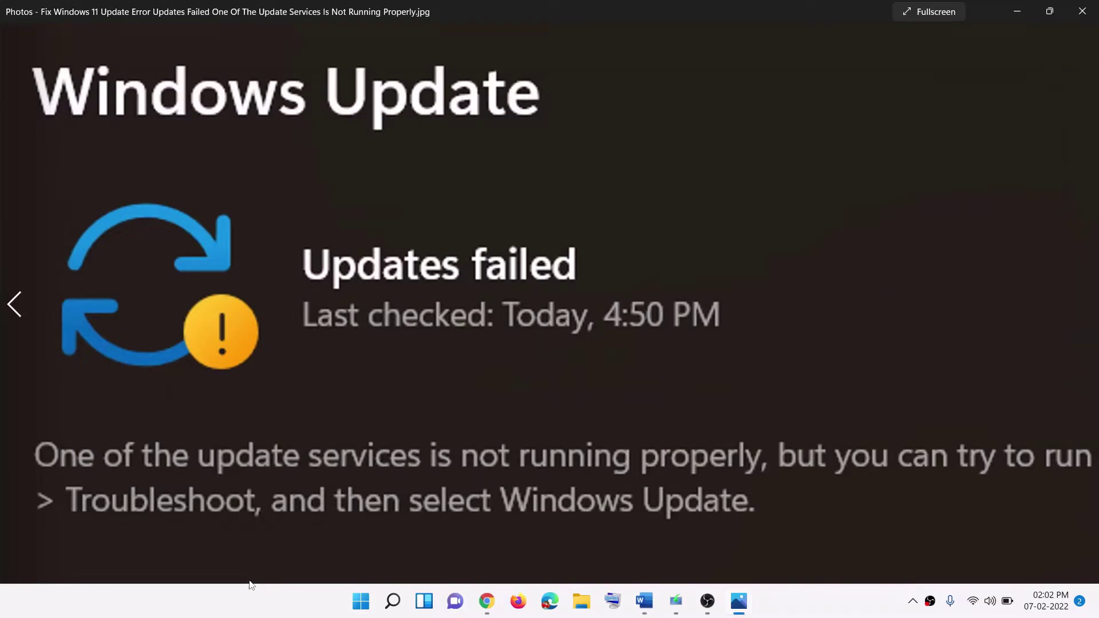
# Step: In Settings, go to System > Troubleshoot > Other troubleshooters and run the Windows Update troubleshooter
pyautogui.click(370, 602)
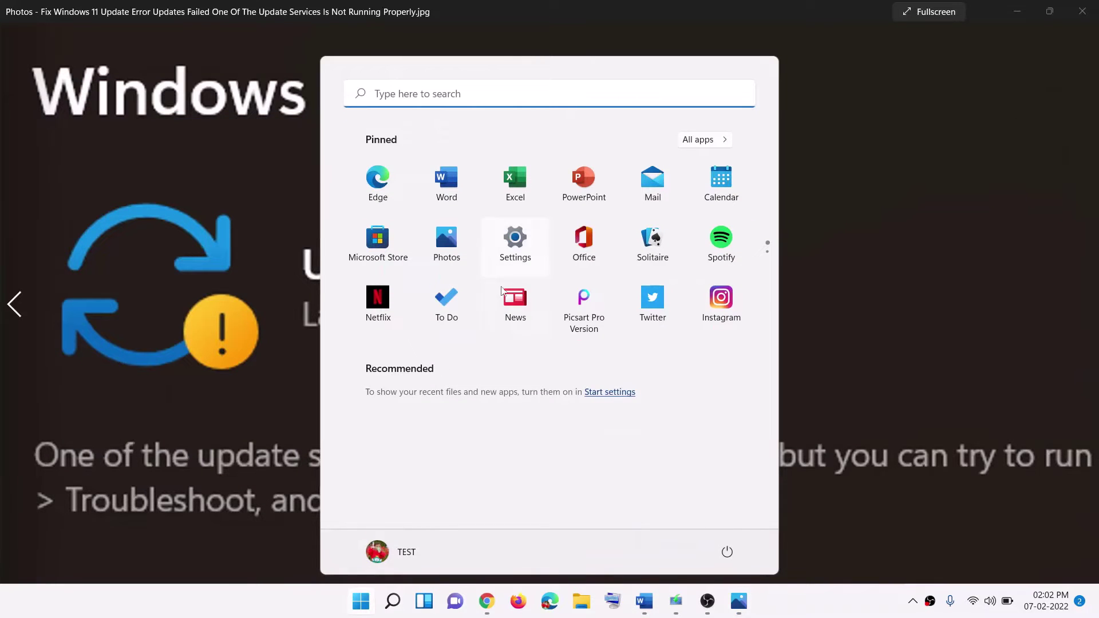
pyautogui.click(514, 241)
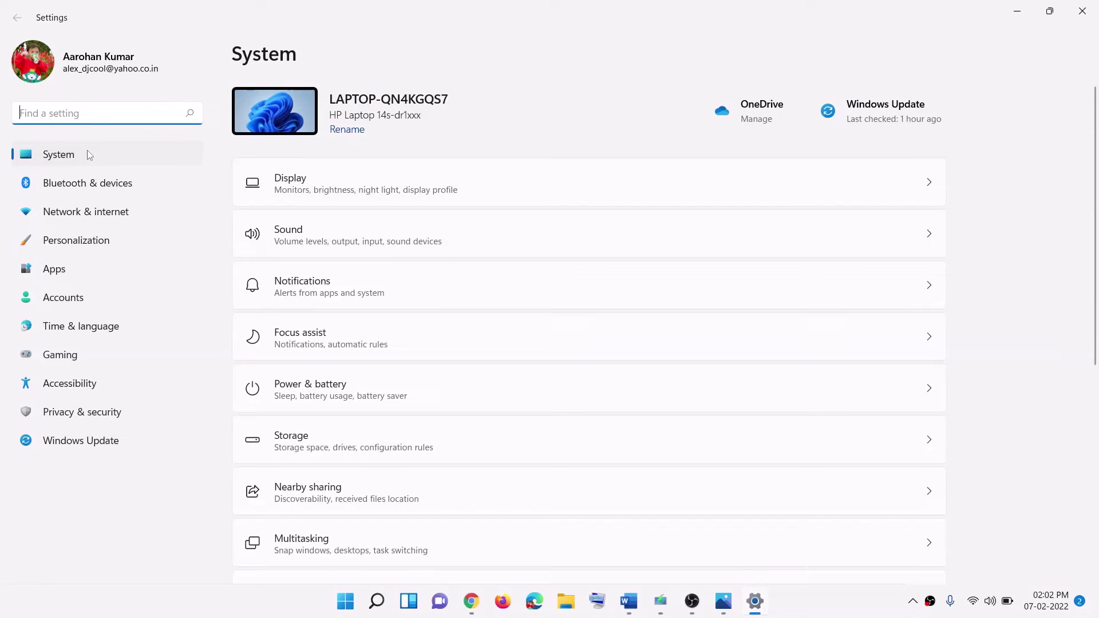
pyautogui.click(87, 150)
pyautogui.scroll(-5, 380, 343)
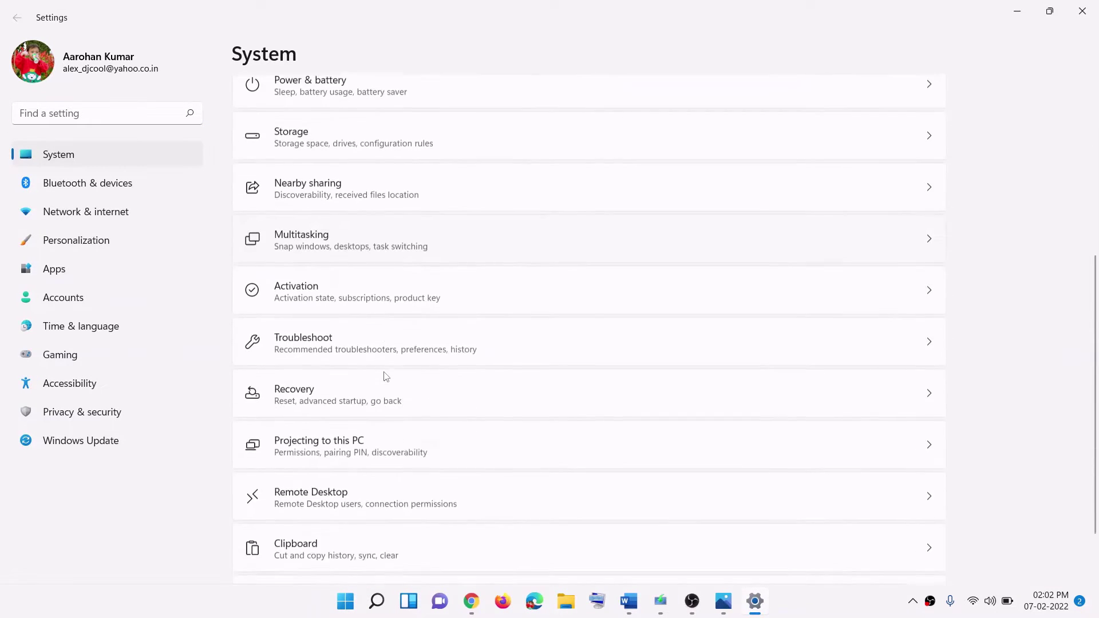
pyautogui.click(324, 279)
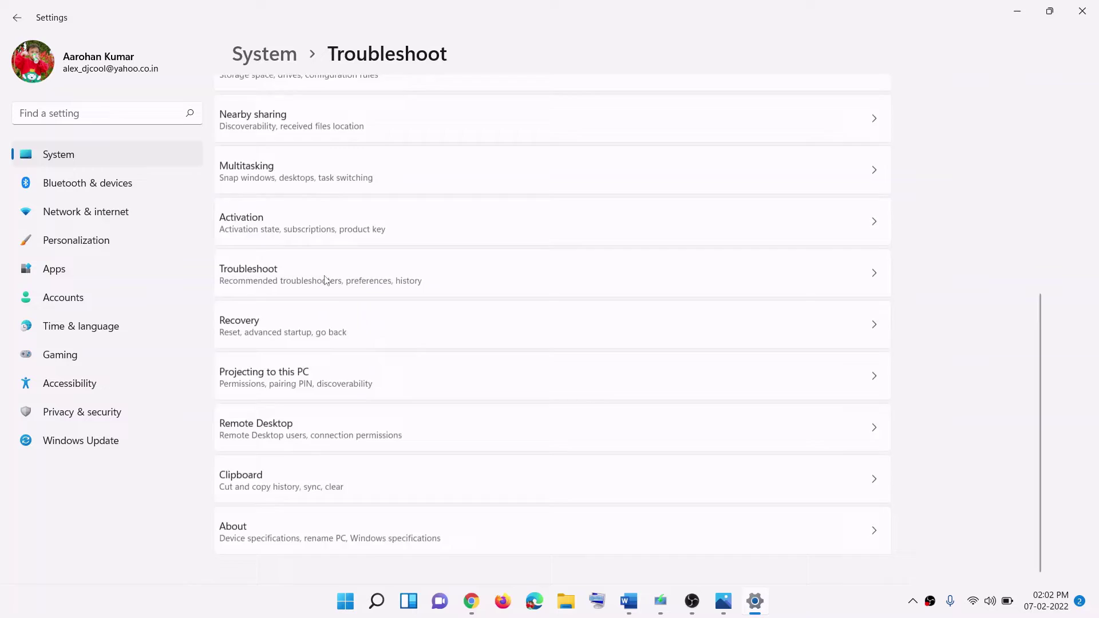
pyautogui.click(376, 289)
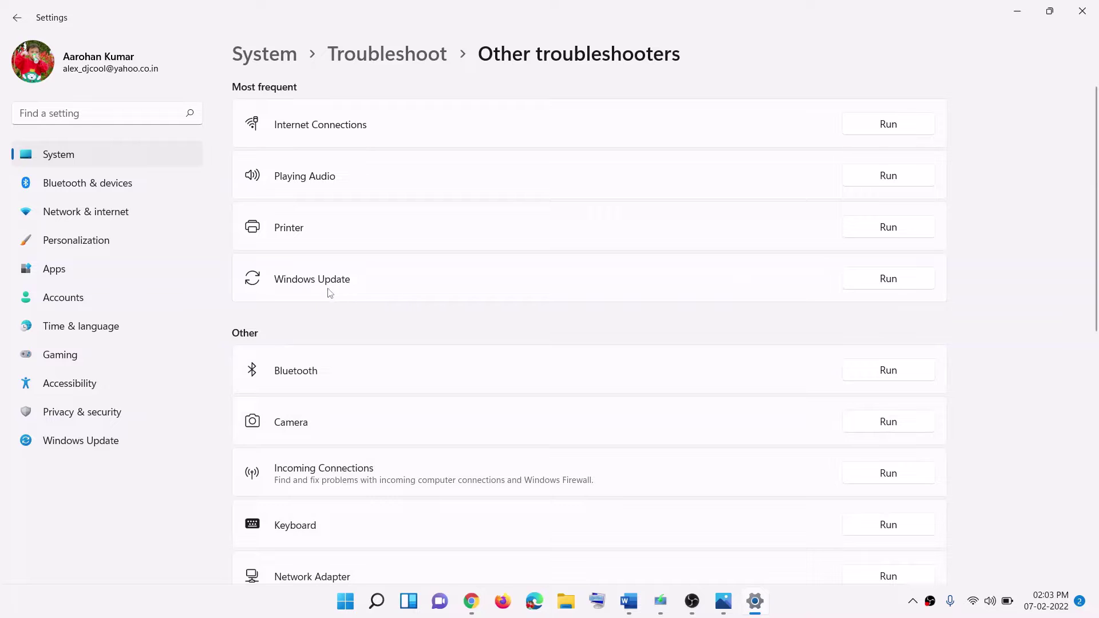
pyautogui.click(889, 280)
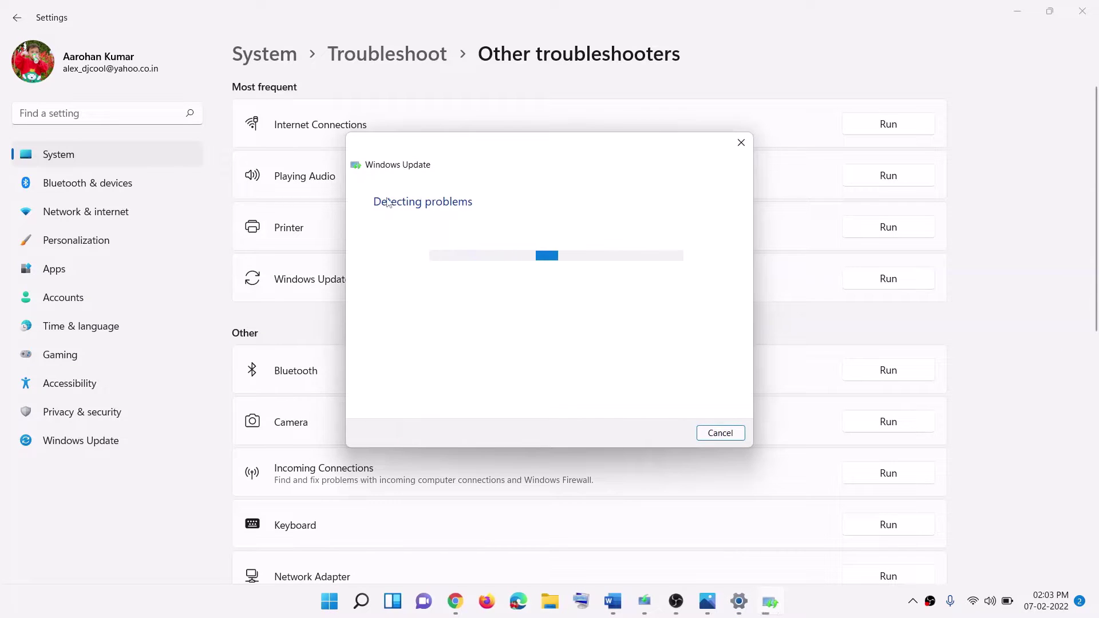
# Step: Look at the Start menu's power choices, then dismiss them and return to Settings
pyautogui.click(329, 601)
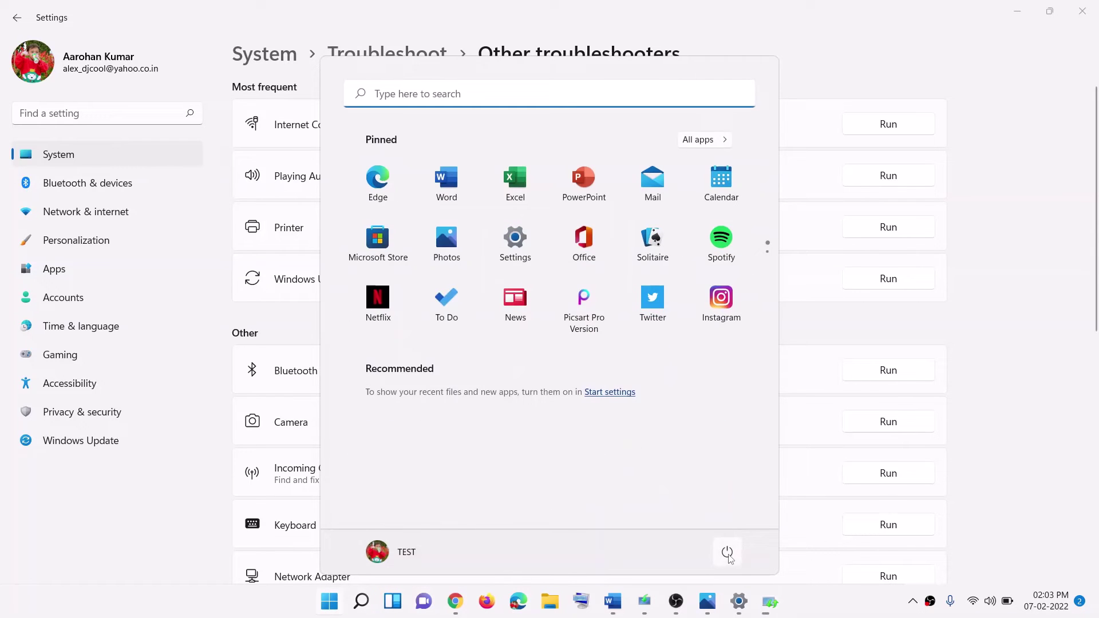
pyautogui.click(727, 553)
pyautogui.press('Escape')
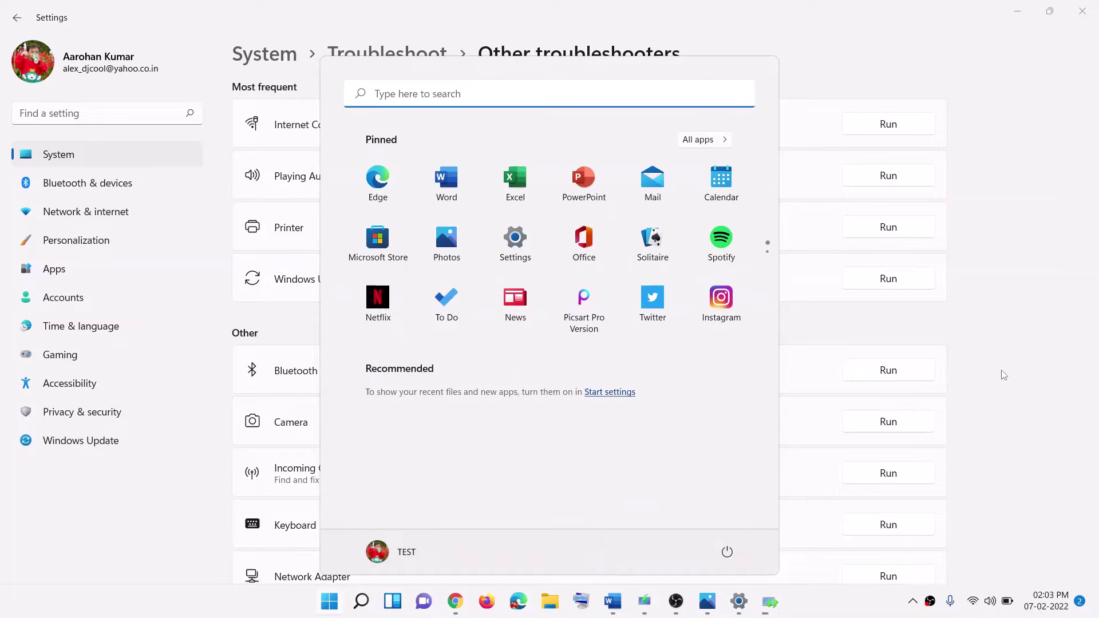
pyautogui.click(996, 342)
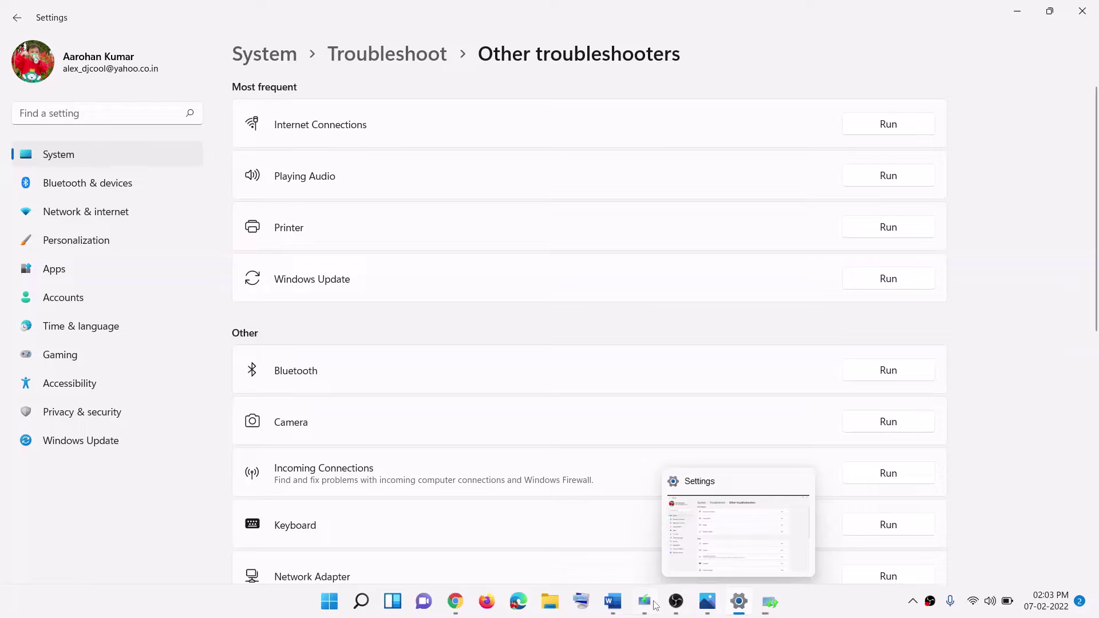
# Step: Read Step 2 on starting the update services in Word, then search Start for 'services'
pyautogui.click(612, 601)
pyautogui.scroll(-5, 313, 423)
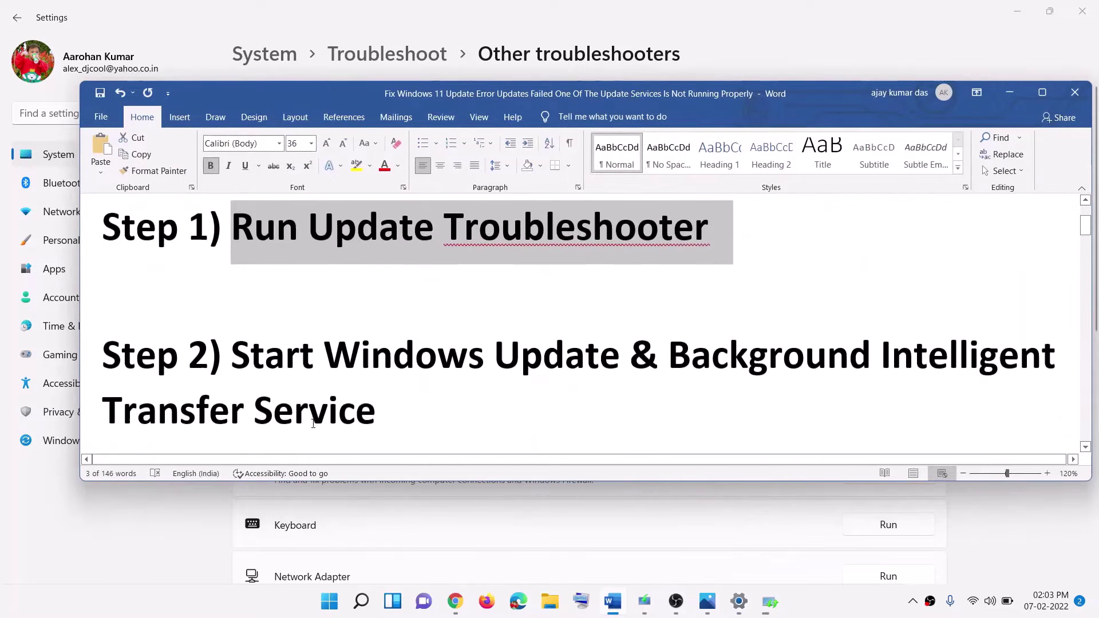
pyautogui.scroll(-2, 313, 423)
pyautogui.scroll(1, 478, 409)
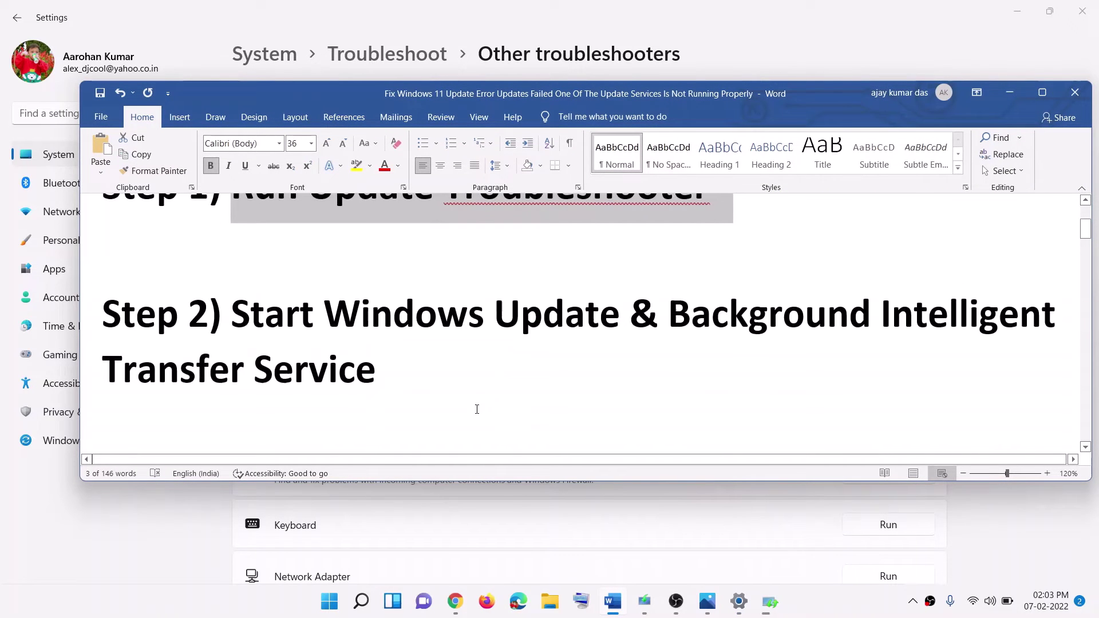
pyautogui.click(328, 615)
pyautogui.write('services')
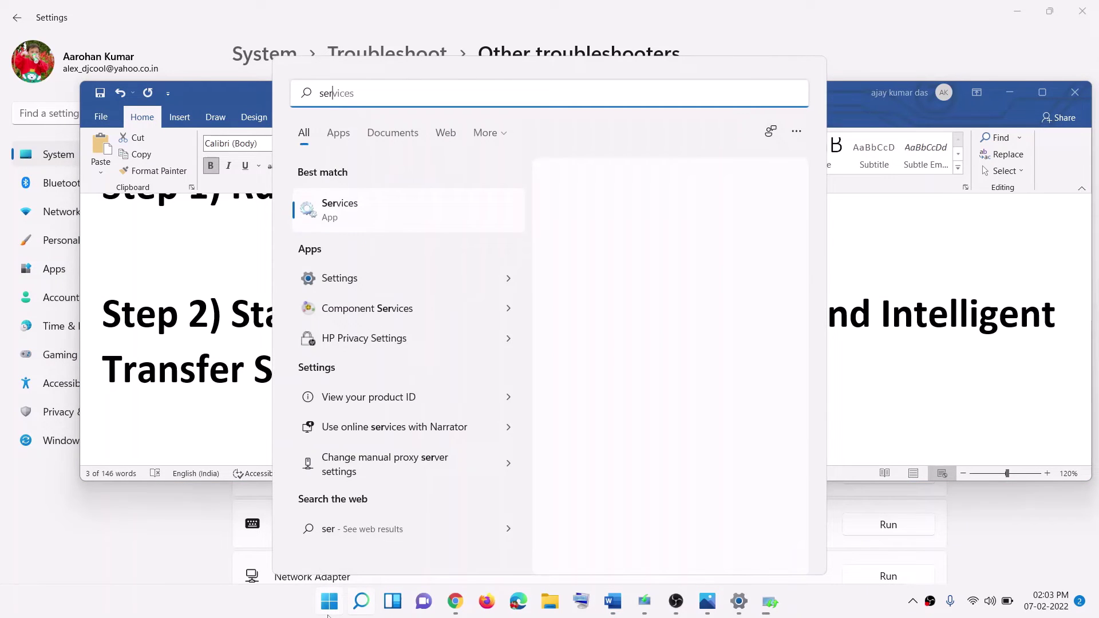
# Step: Launch Services and set the Windows Update service's startup type to Automatic, applying the change
pyautogui.click(389, 214)
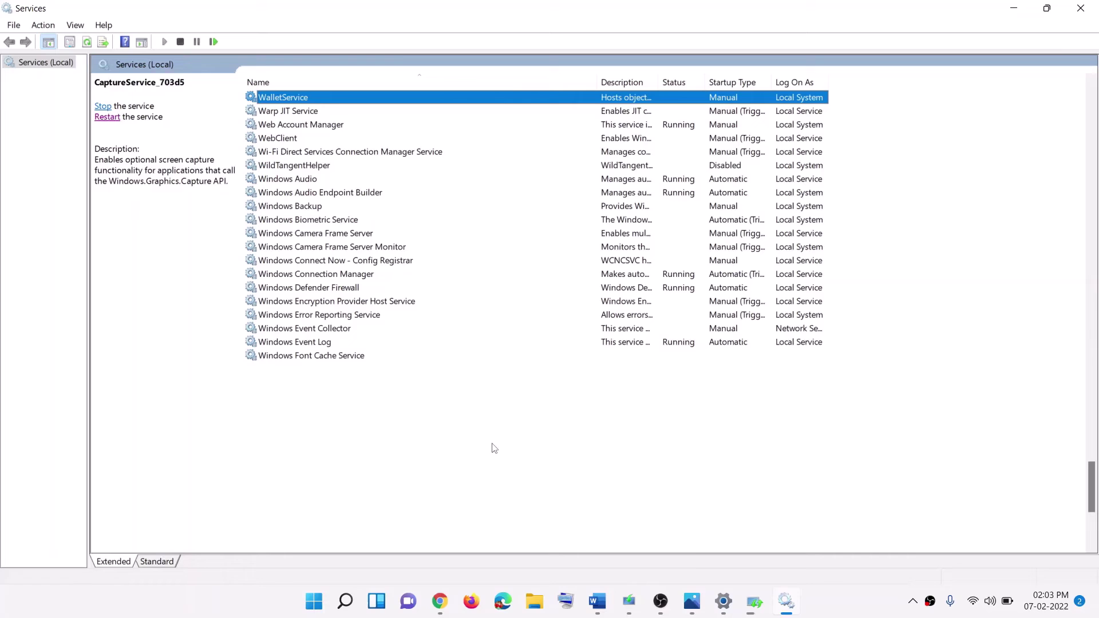
pyautogui.scroll(-6, 423, 469)
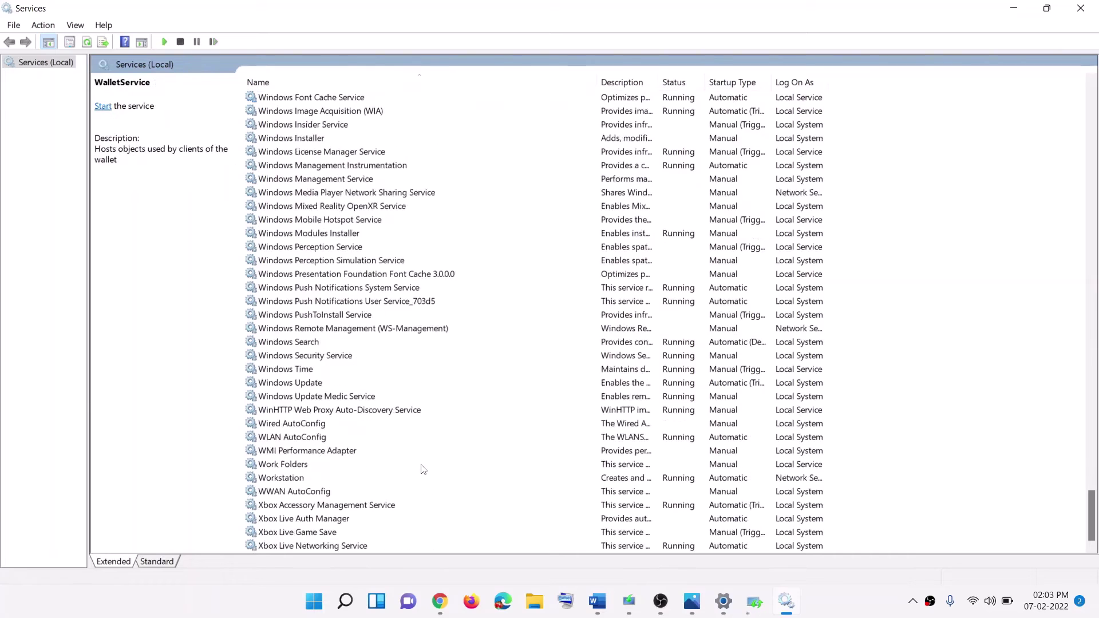
pyautogui.click(326, 383)
pyautogui.doubleClick(388, 384)
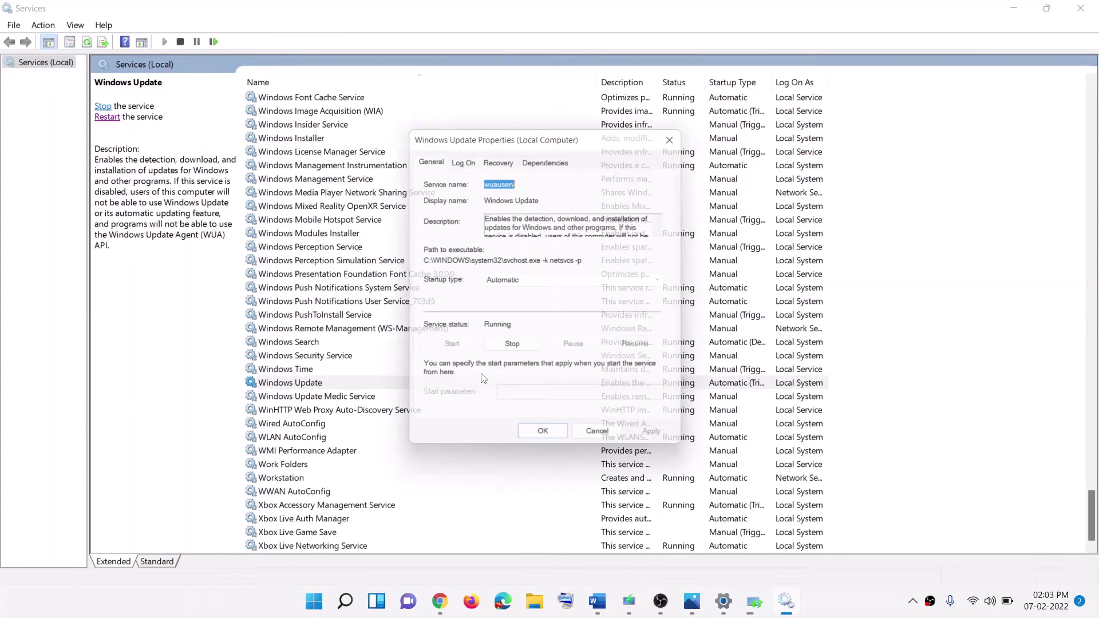
pyautogui.click(505, 285)
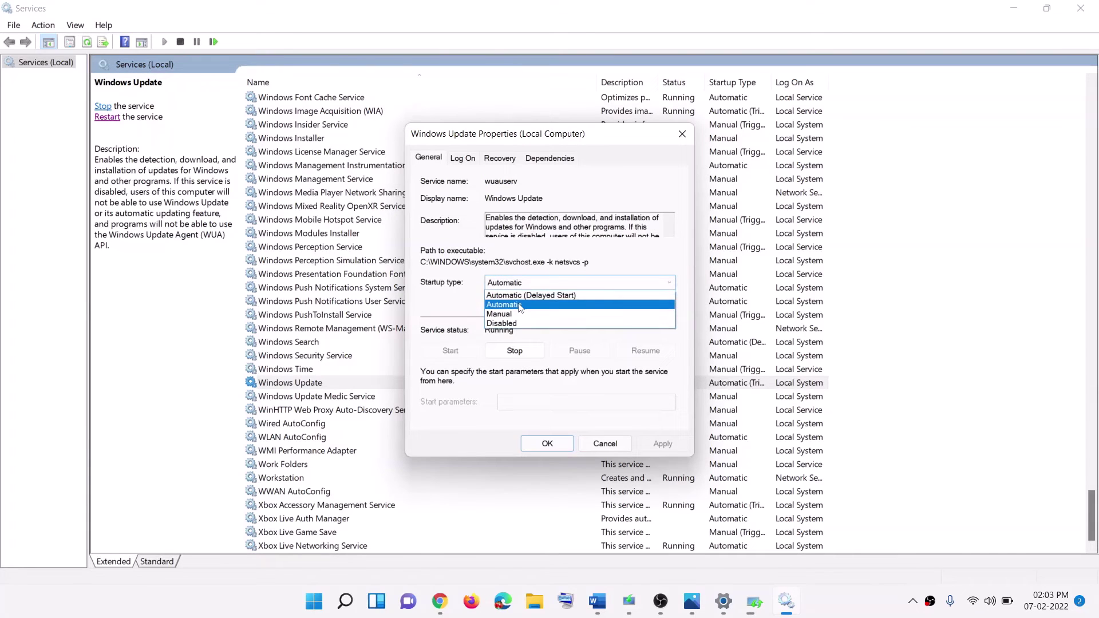
pyautogui.click(520, 305)
pyautogui.click(672, 446)
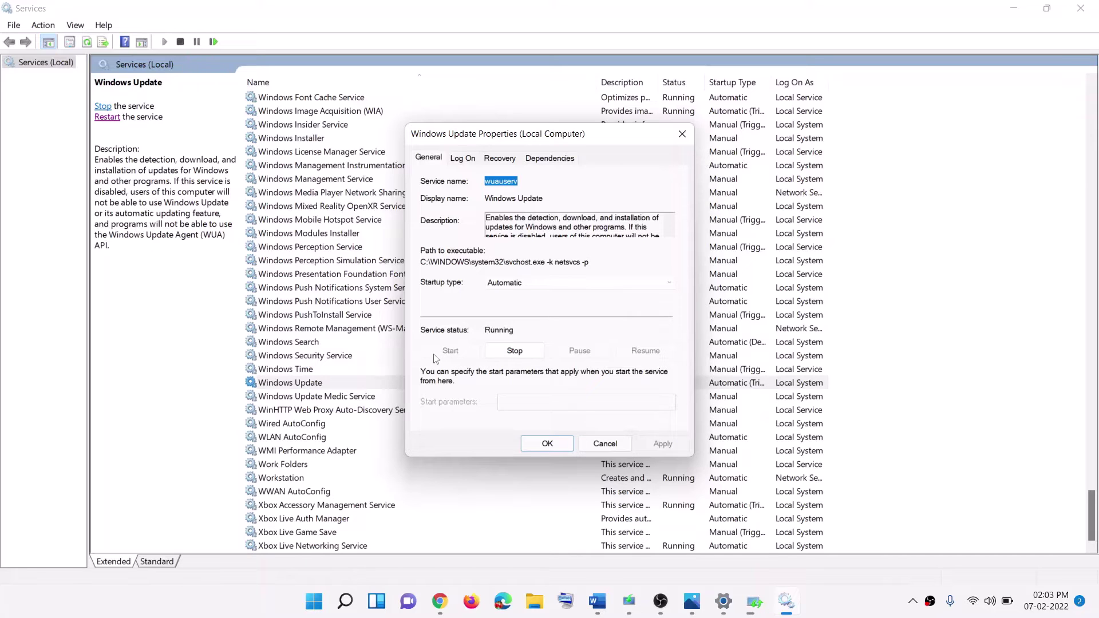
pyautogui.click(541, 446)
pyautogui.click(351, 422)
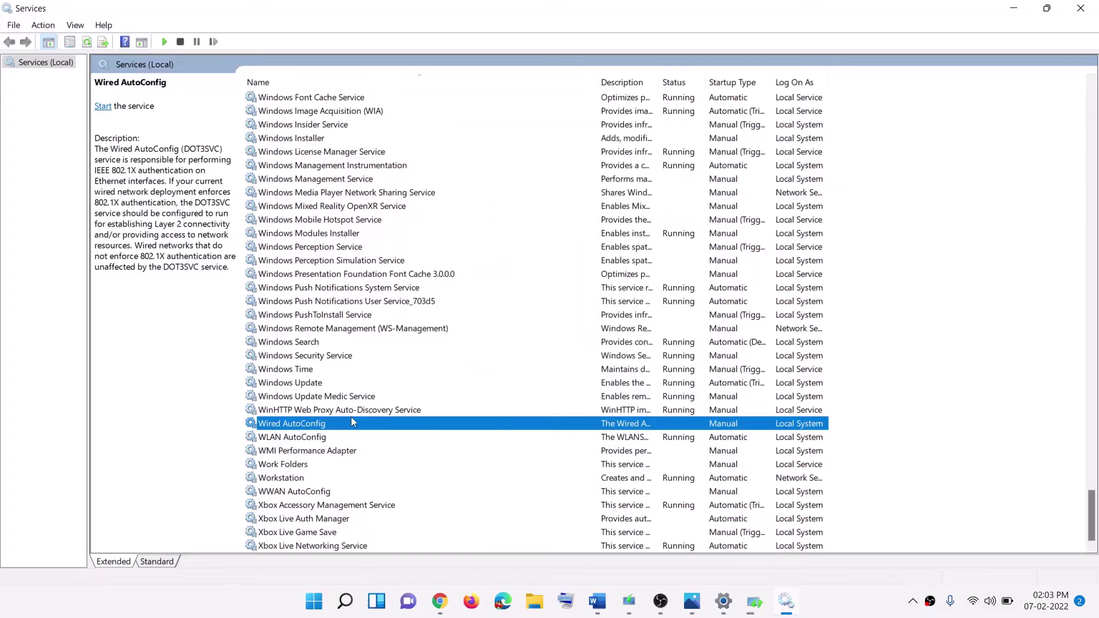
# Step: Set Background Intelligent Transfer Service to Automatic startup and restart it, closing the troubleshooter report
pyautogui.press('Home')
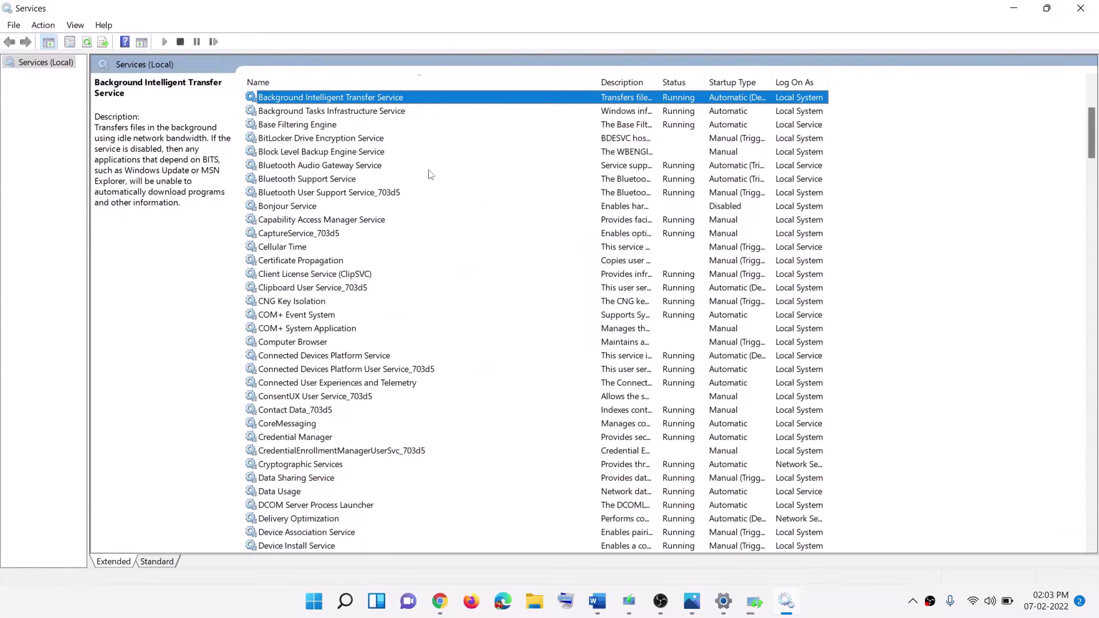
pyautogui.scroll(2, 430, 175)
pyautogui.doubleClick(383, 181)
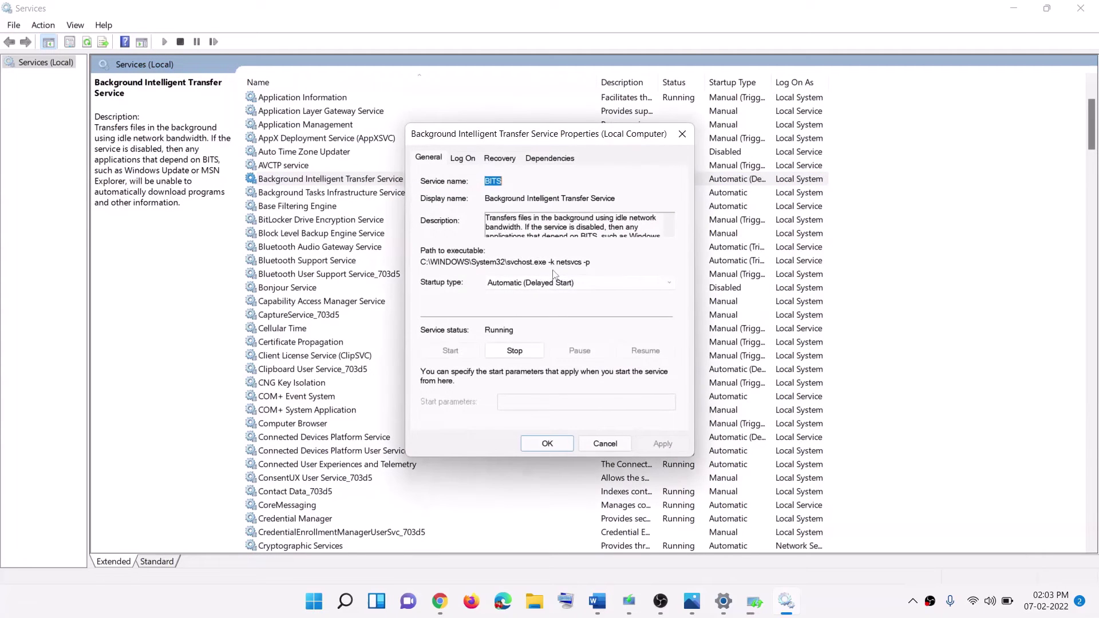
pyautogui.click(740, 142)
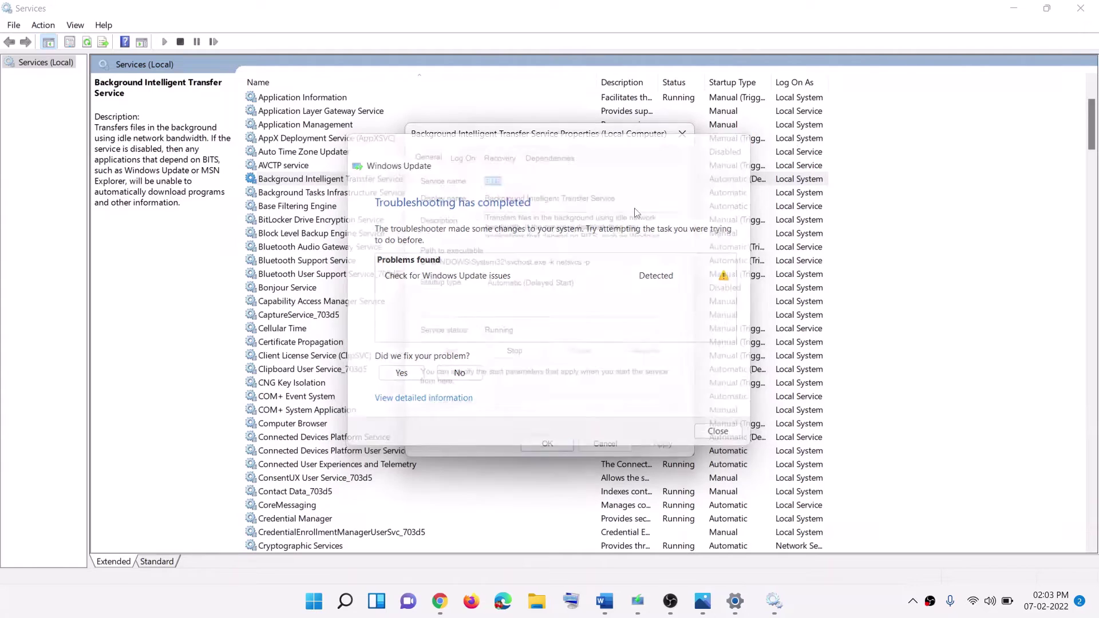
pyautogui.click(524, 283)
pyautogui.click(523, 305)
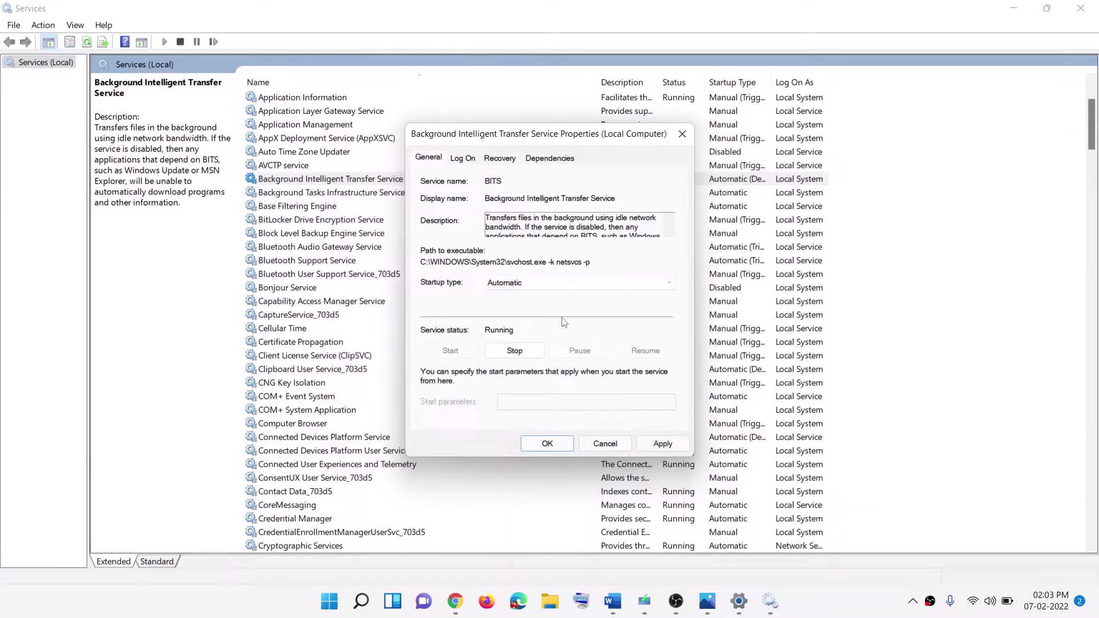
pyautogui.click(662, 444)
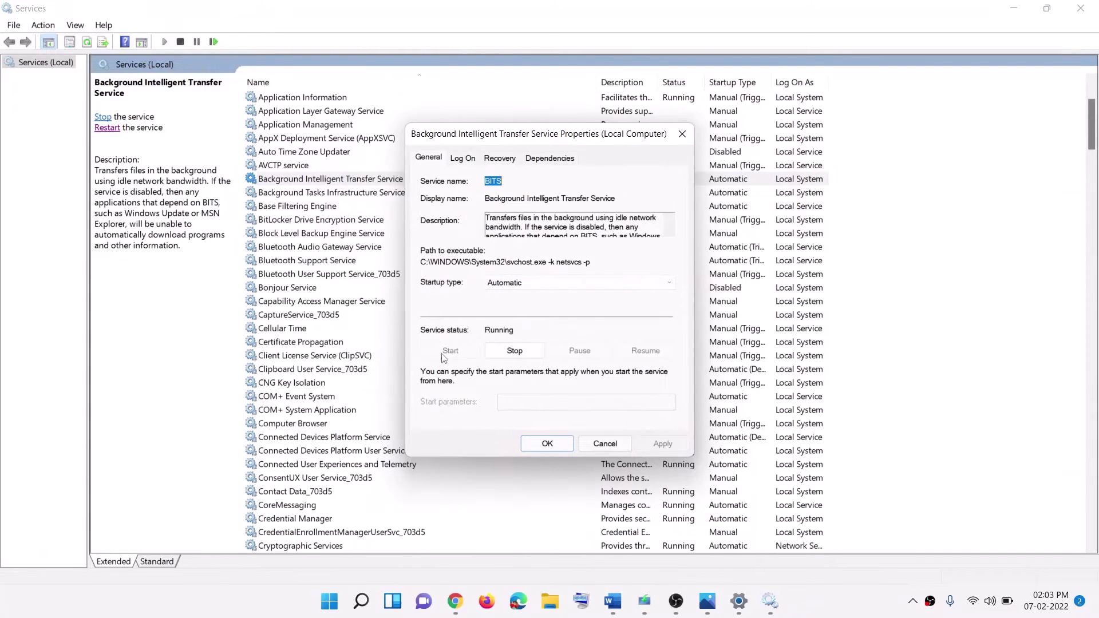
pyautogui.click(558, 445)
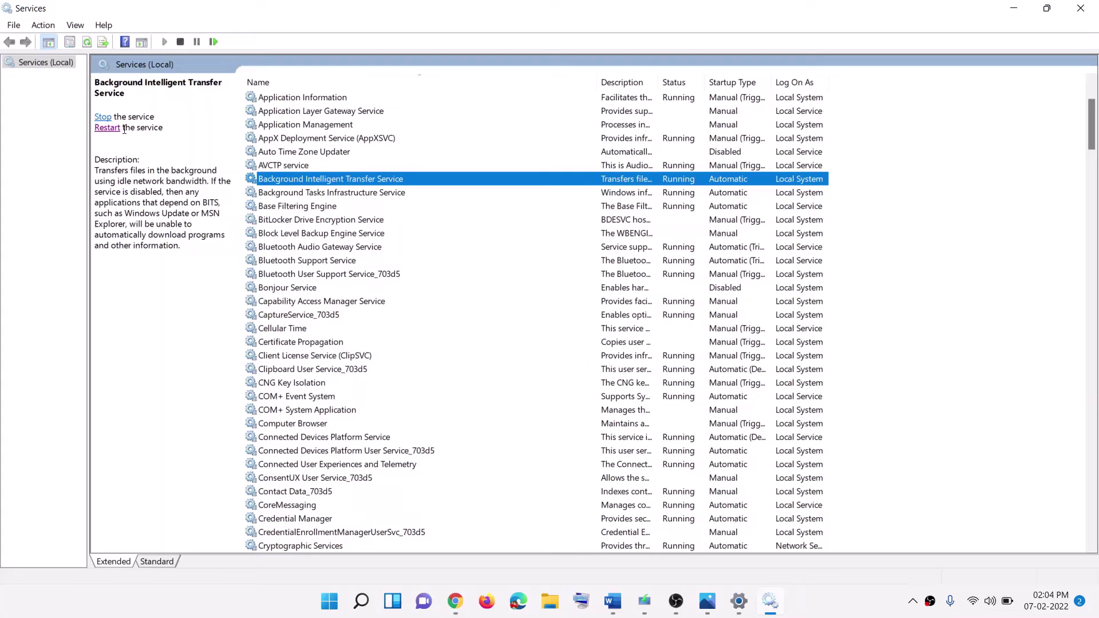
pyautogui.click(103, 128)
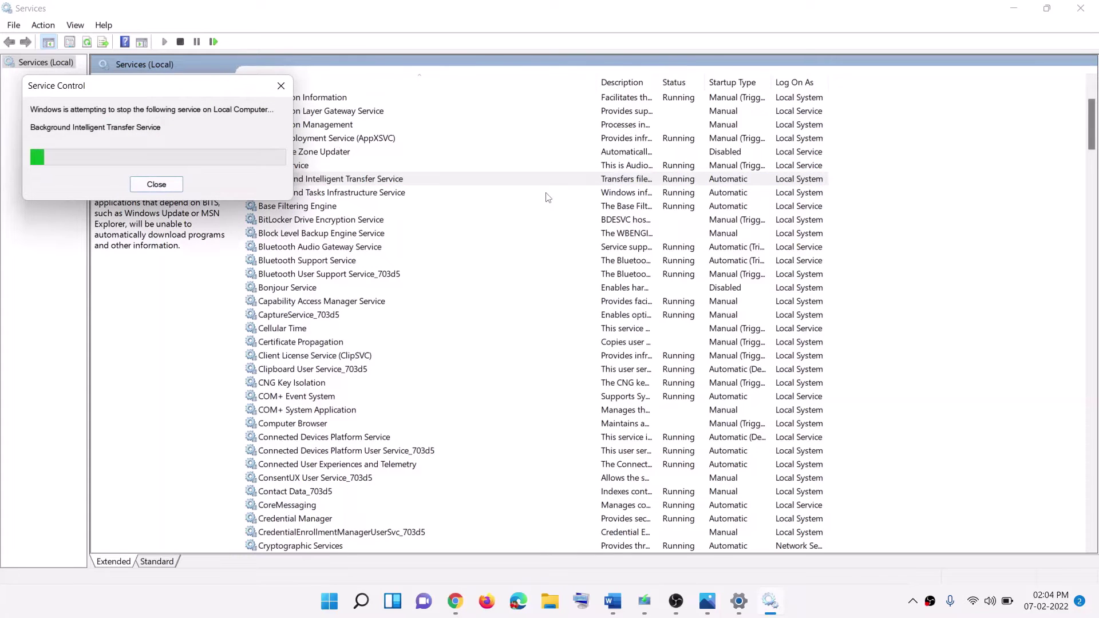
# Step: Find the Windows Update service in the list and restart it
pyautogui.click(342, 397)
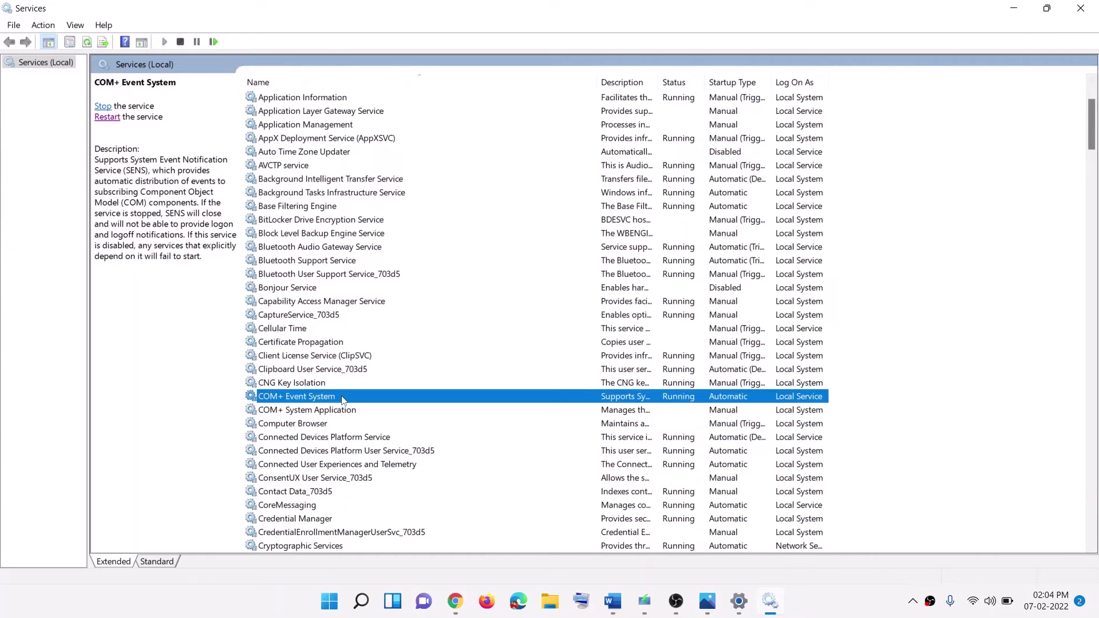
pyautogui.press('w')
pyautogui.scroll(-7, 360, 458)
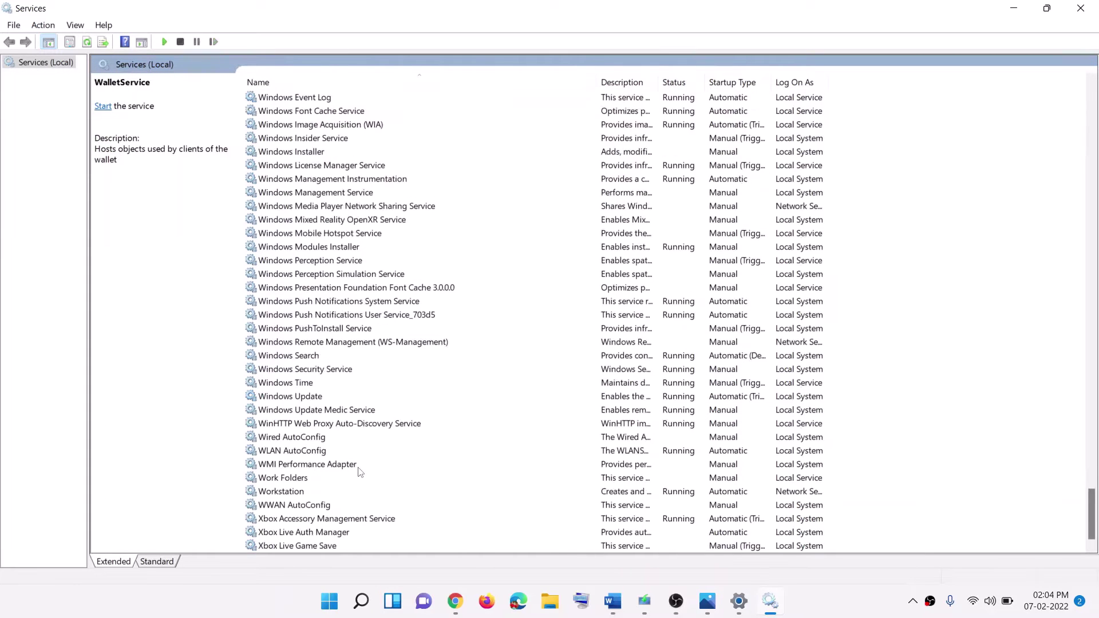
pyautogui.scroll(-1, 360, 471)
pyautogui.click(317, 385)
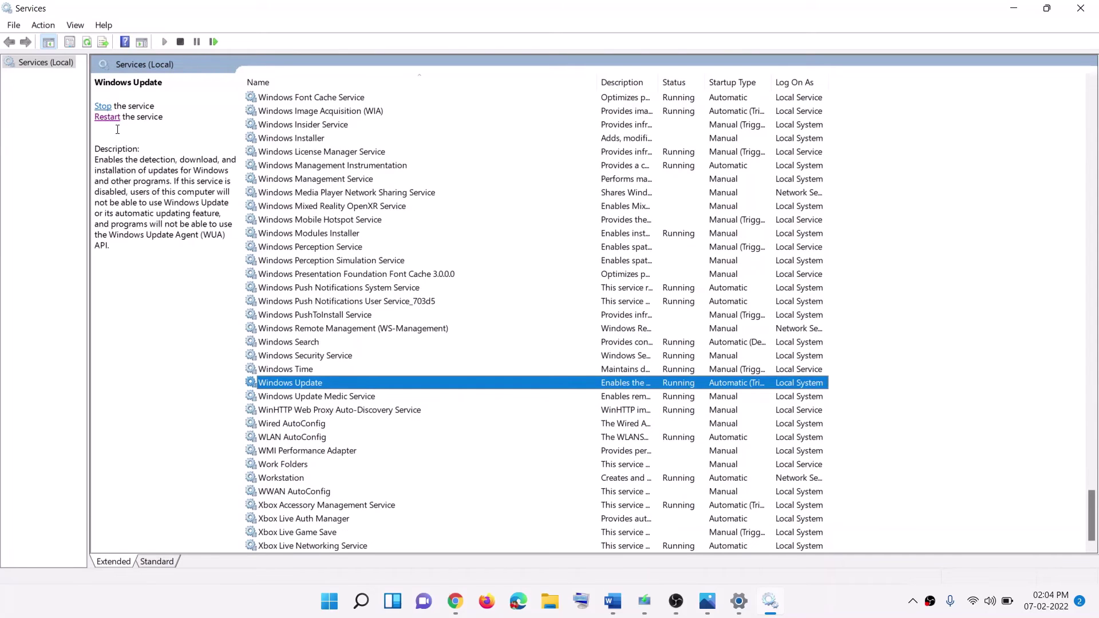
pyautogui.click(102, 106)
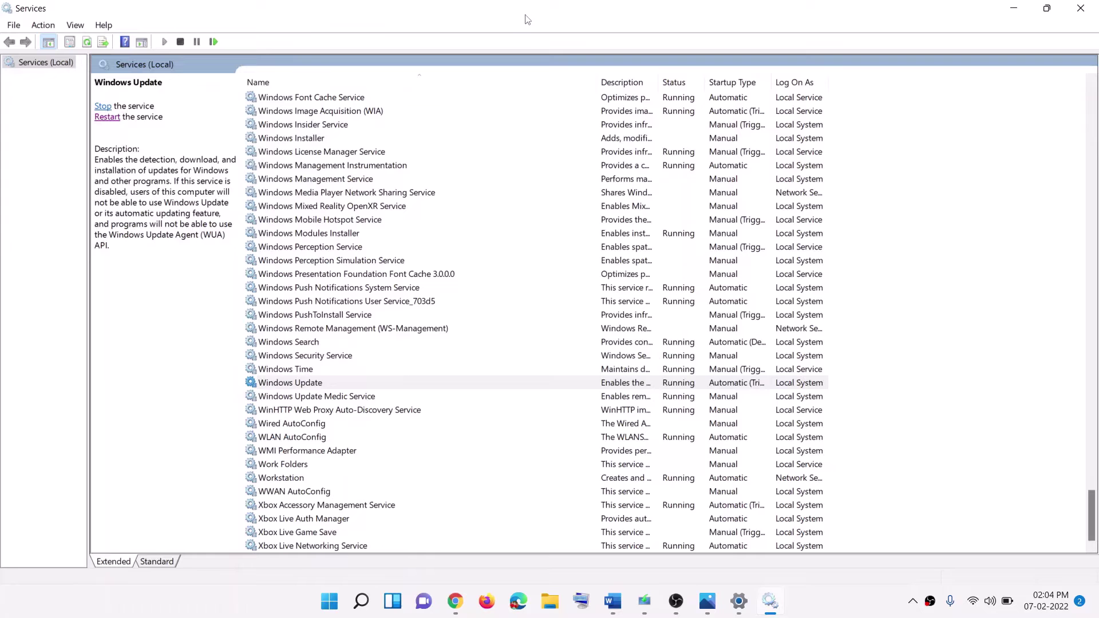
# Step: Close Services and copy the Windows 11 download link from Step 3 of the Word guide
pyautogui.click(1080, 8)
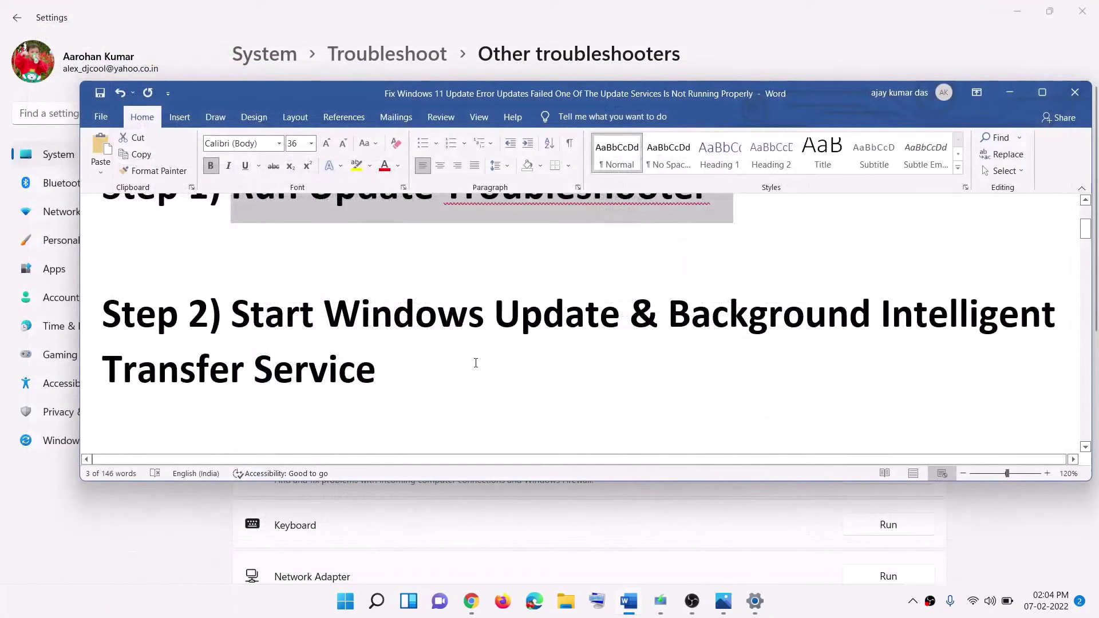
pyautogui.scroll(-3, 475, 361)
pyautogui.scroll(-2, 475, 362)
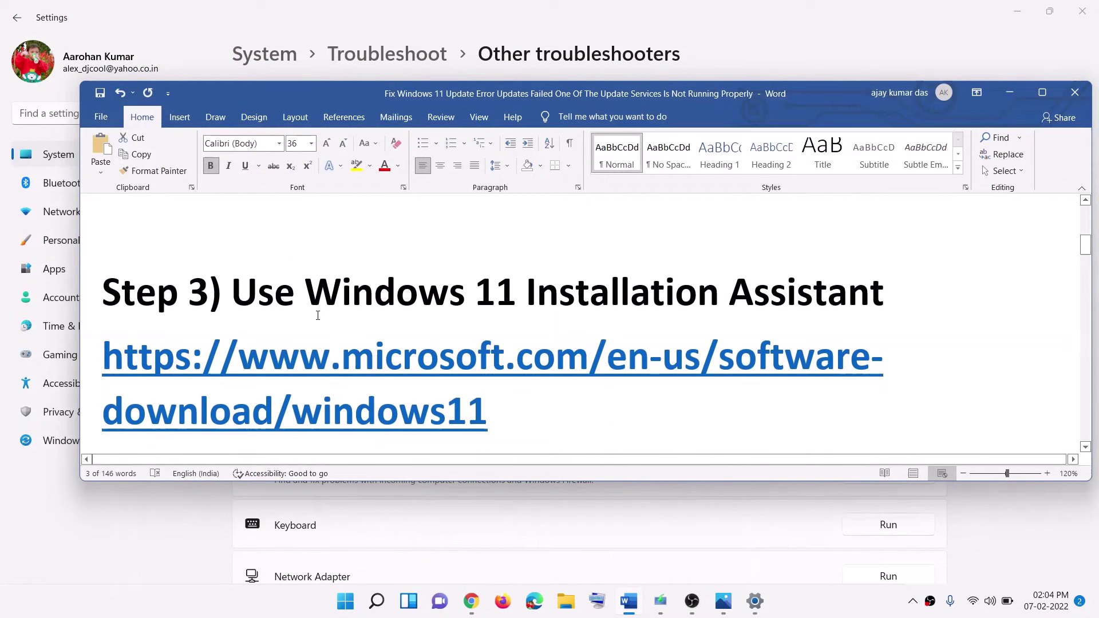
pyautogui.moveTo(256, 295); pyautogui.dragTo(892, 296)
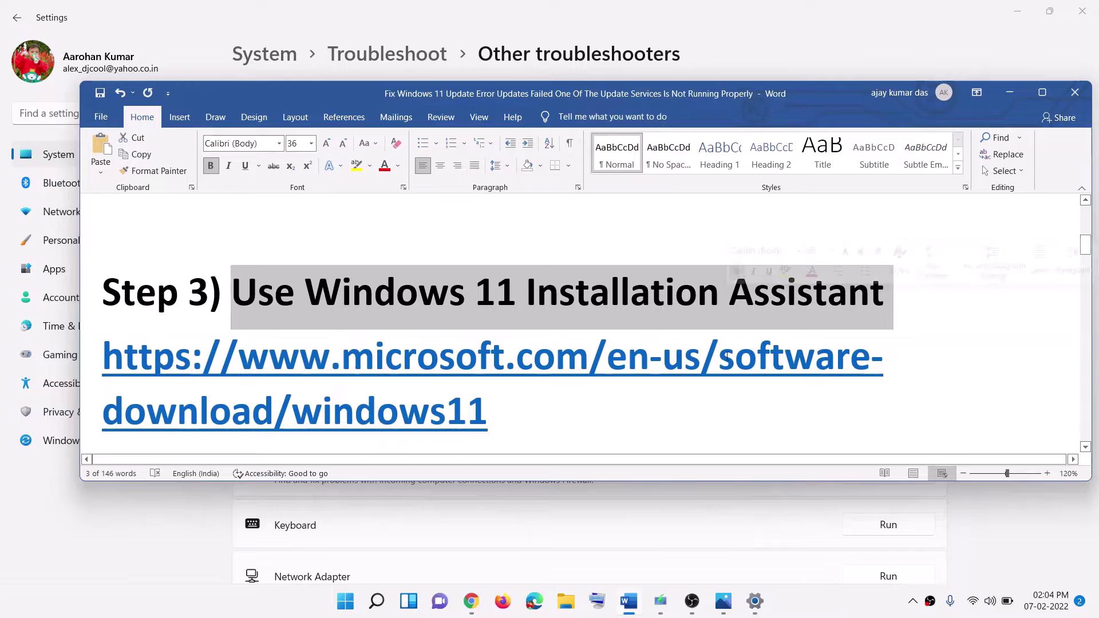
pyautogui.moveTo(550, 426); pyautogui.dragTo(103, 357)
pyautogui.rightClick(378, 379)
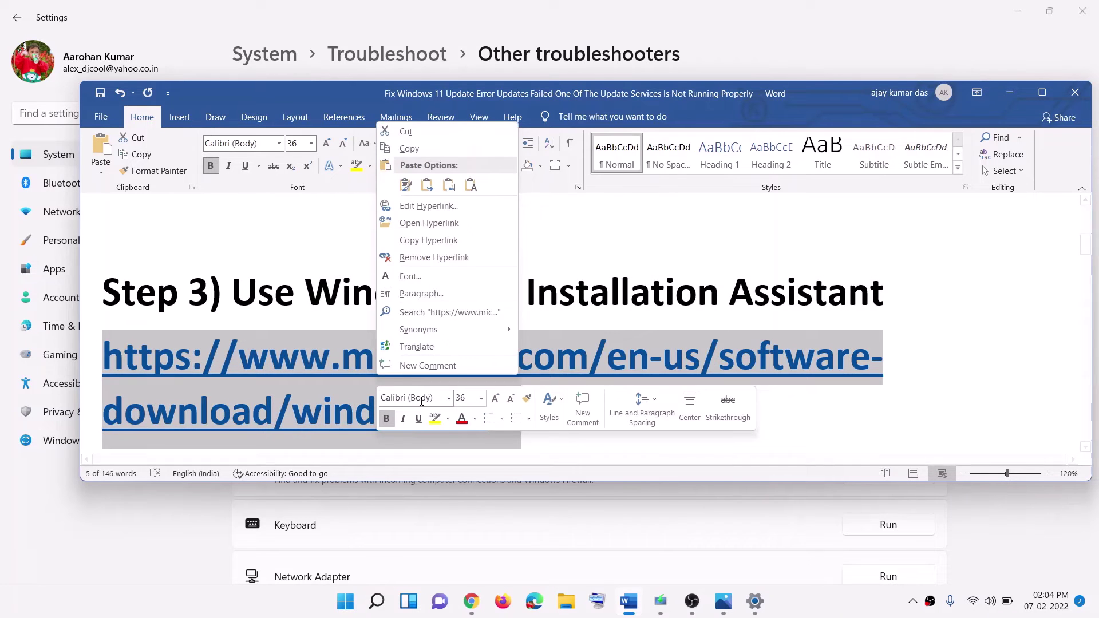
pyautogui.click(409, 147)
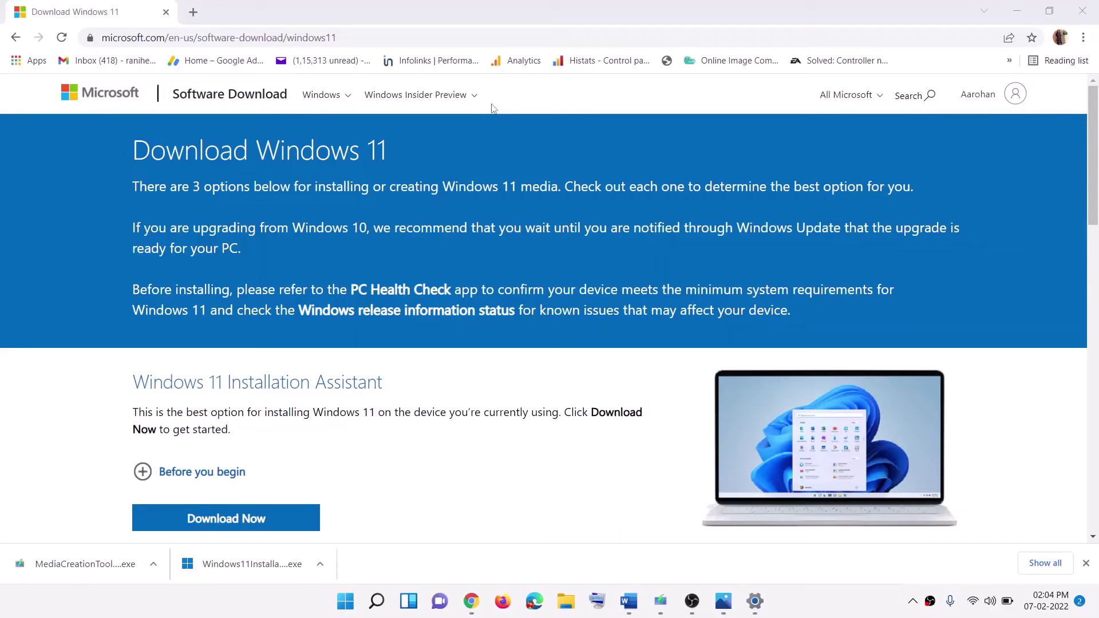
# Step: Run the downloaded Windows11InstallationAssistant.exe with administrator approval, then return to the download page
pyautogui.scroll(-1, 293, 294)
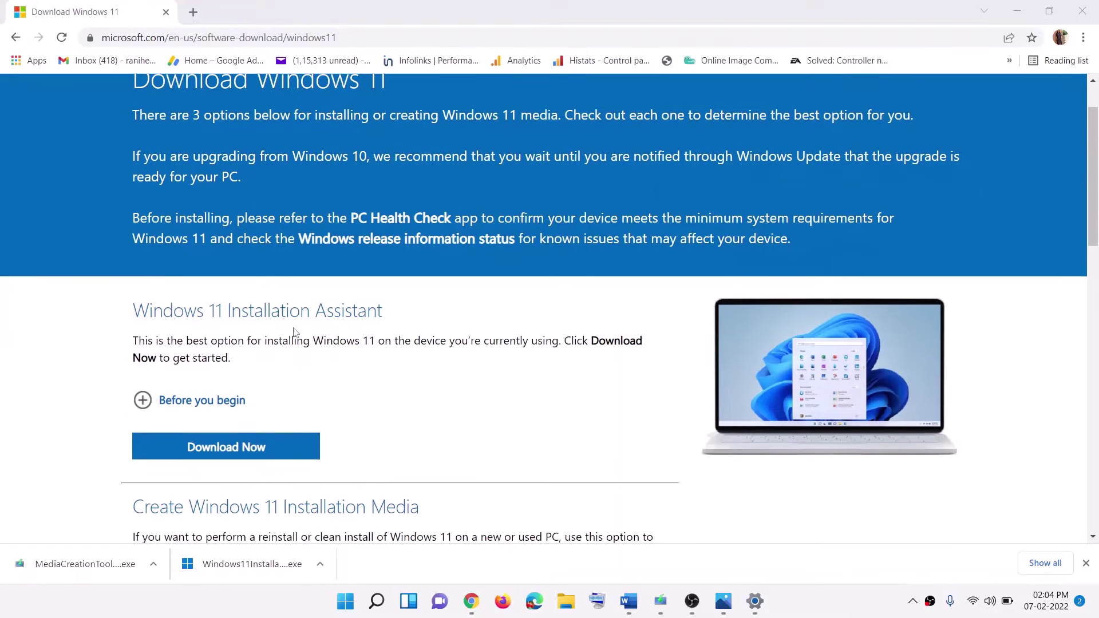
pyautogui.moveTo(139, 310); pyautogui.dragTo(376, 312)
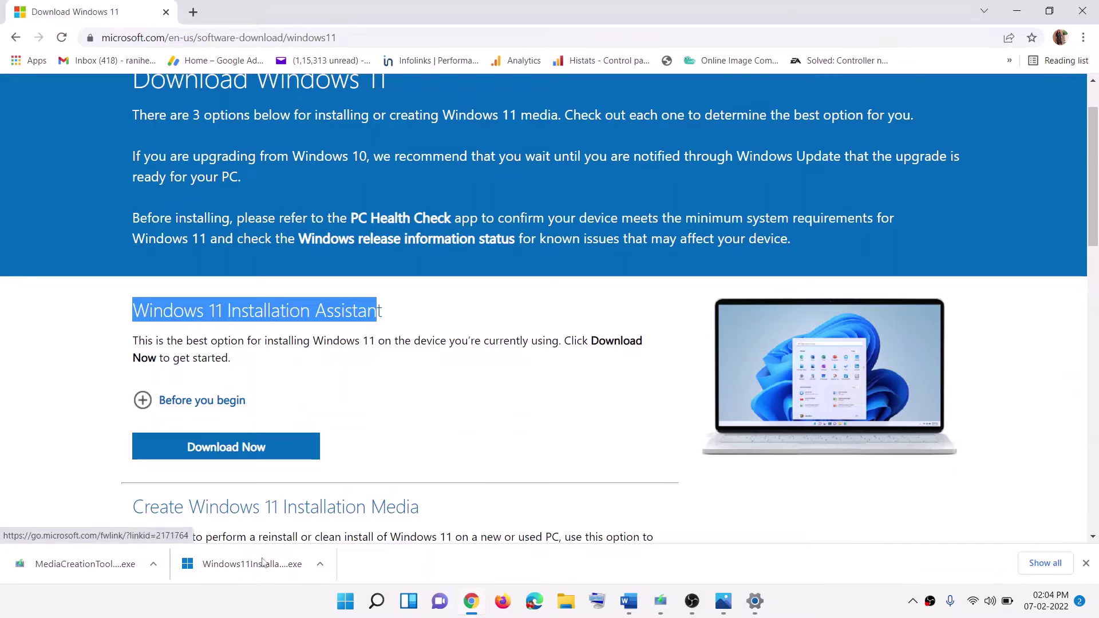
pyautogui.click(260, 580)
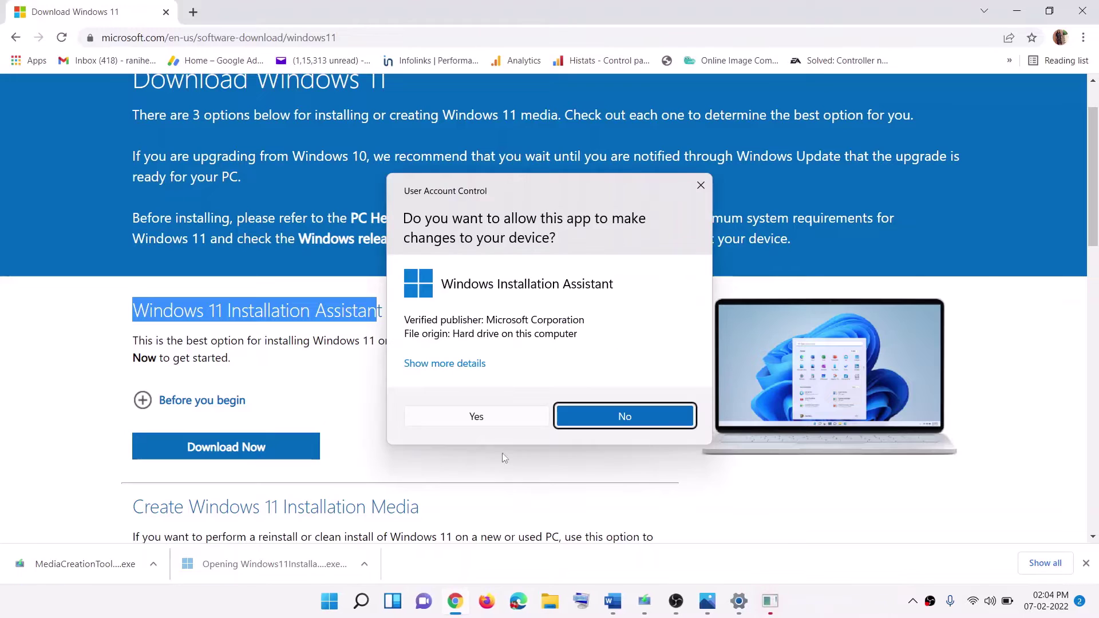
pyautogui.click(474, 418)
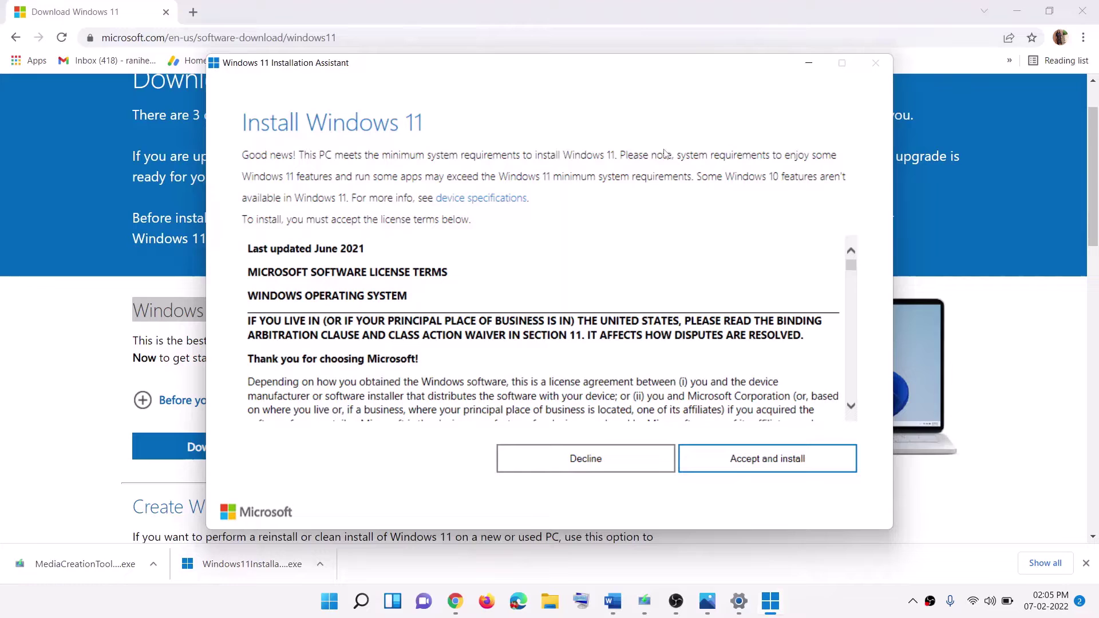
pyautogui.click(93, 431)
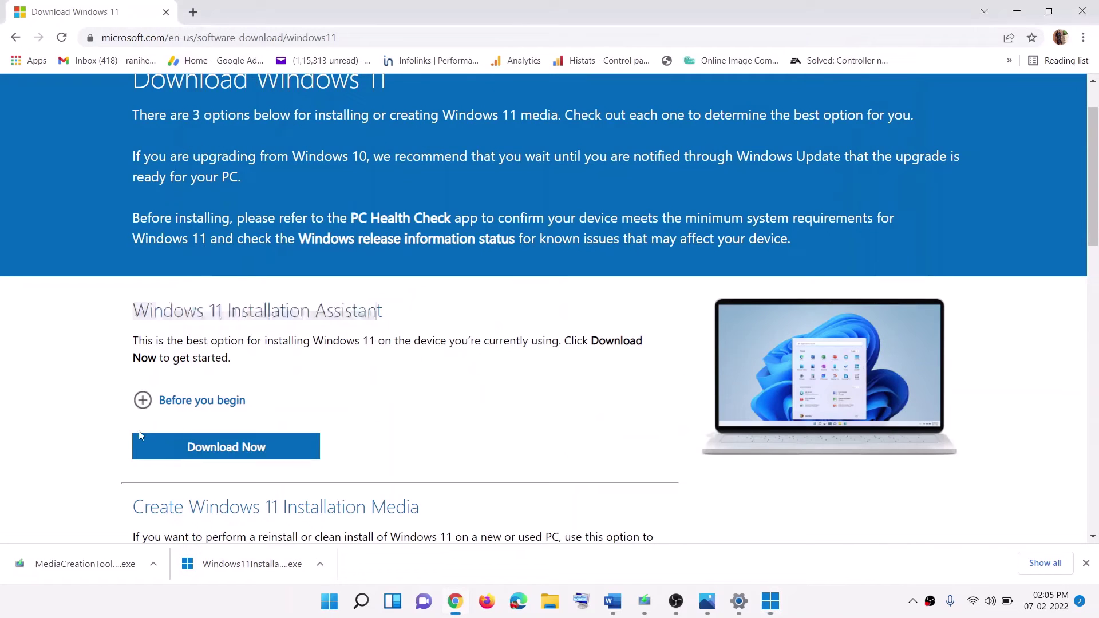
# Step: Locate the Installation Assistant in Downloads and set its compatibility mode to Windows 7
pyautogui.click(319, 563)
pyautogui.click(345, 511)
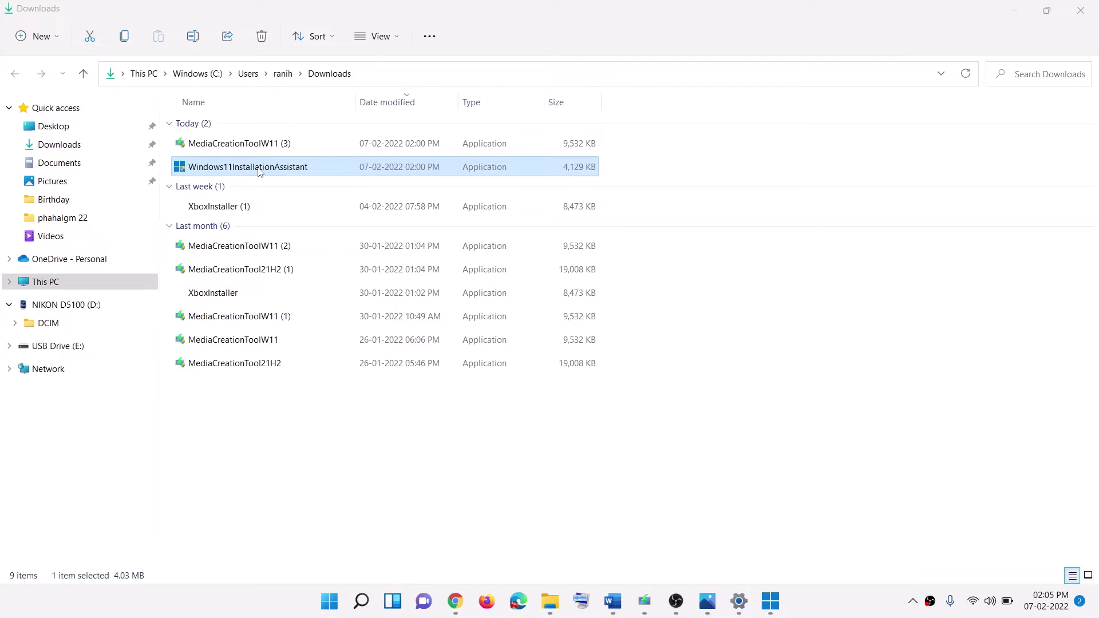
pyautogui.rightClick(261, 169)
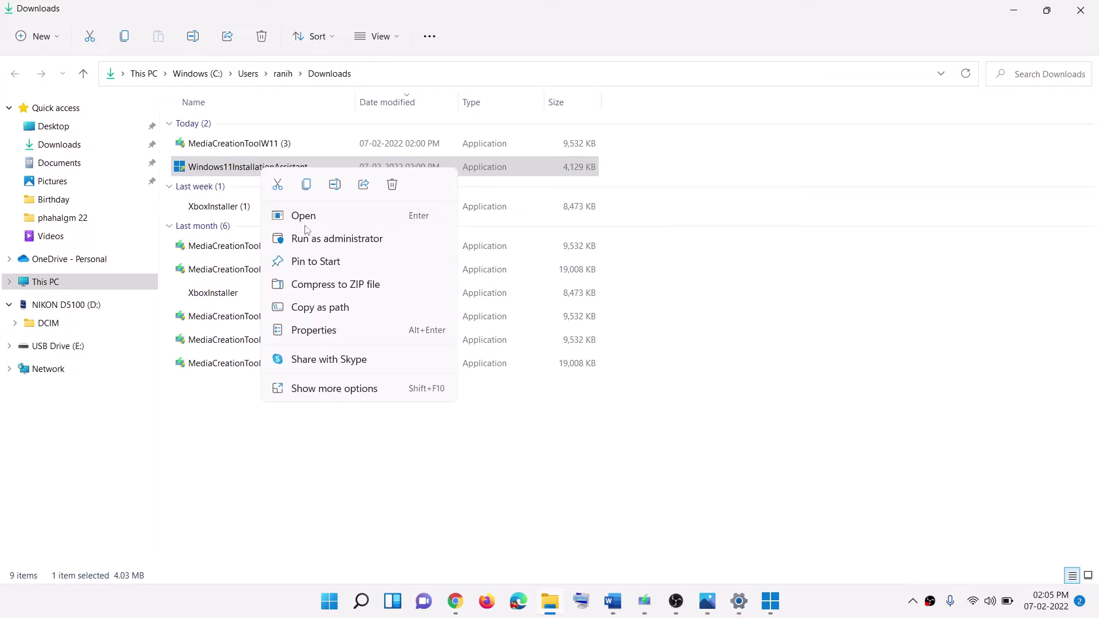
pyautogui.click(328, 334)
pyautogui.moveTo(446, 182); pyautogui.dragTo(607, 152)
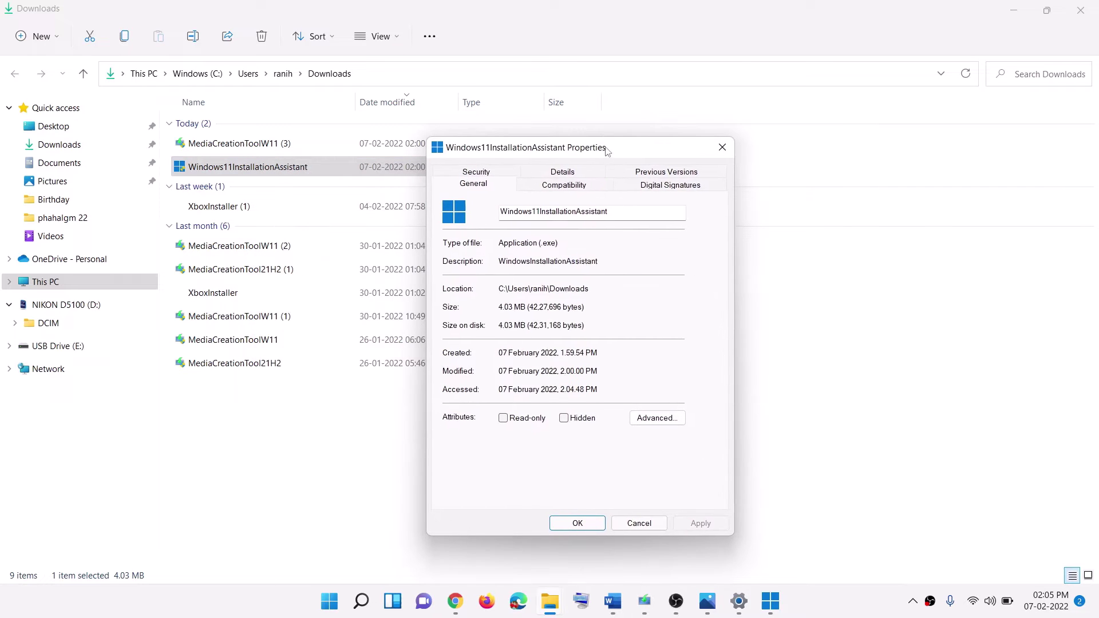
pyautogui.click(573, 185)
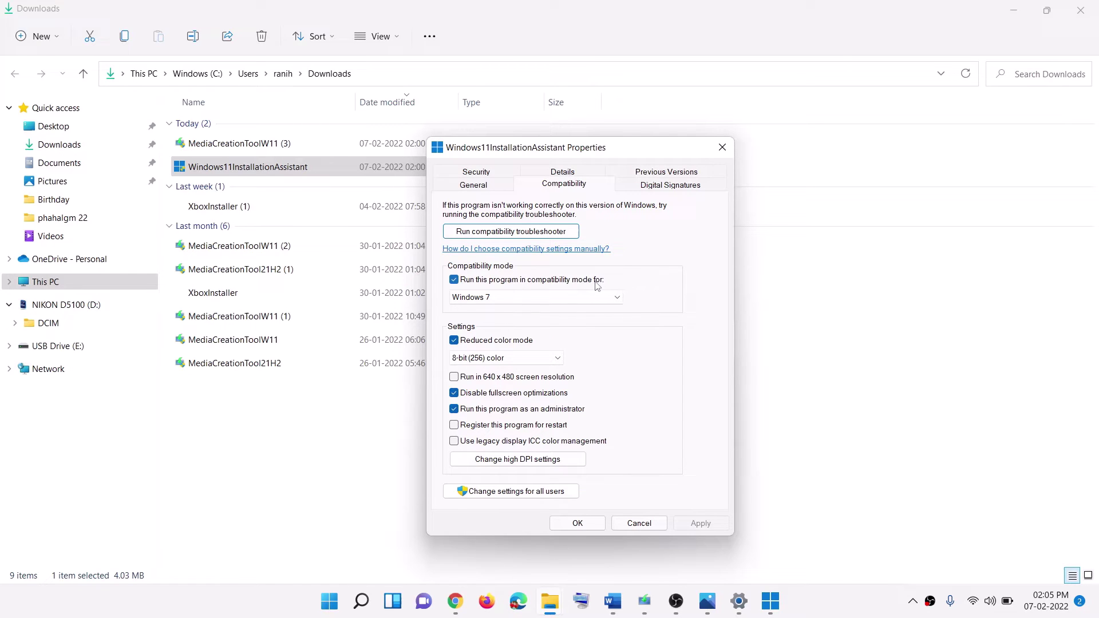
pyautogui.click(617, 297)
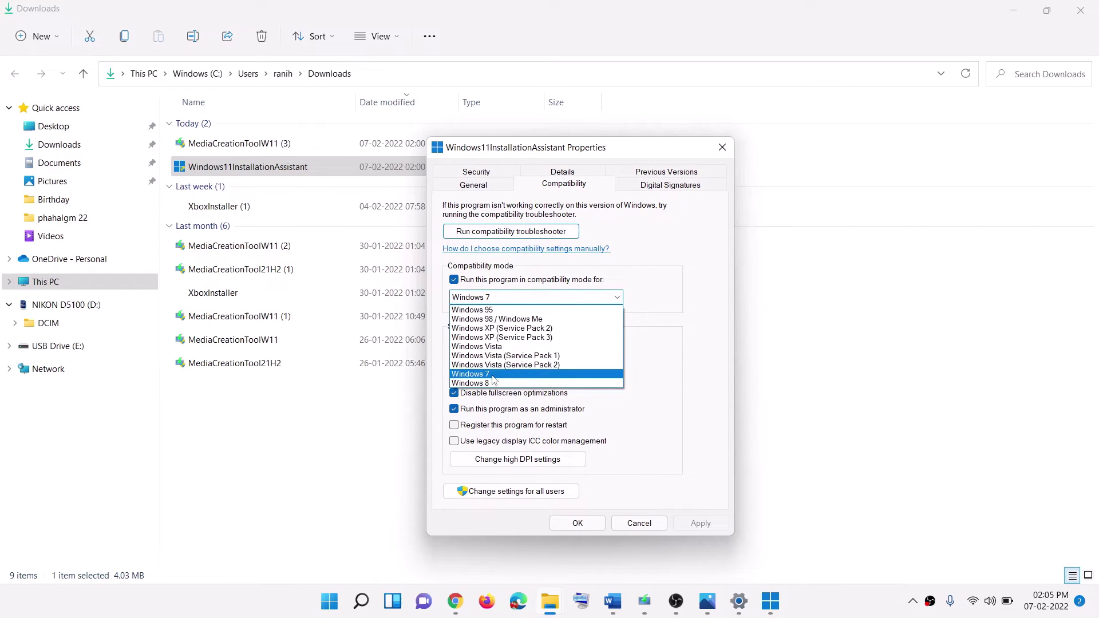
pyautogui.click(507, 372)
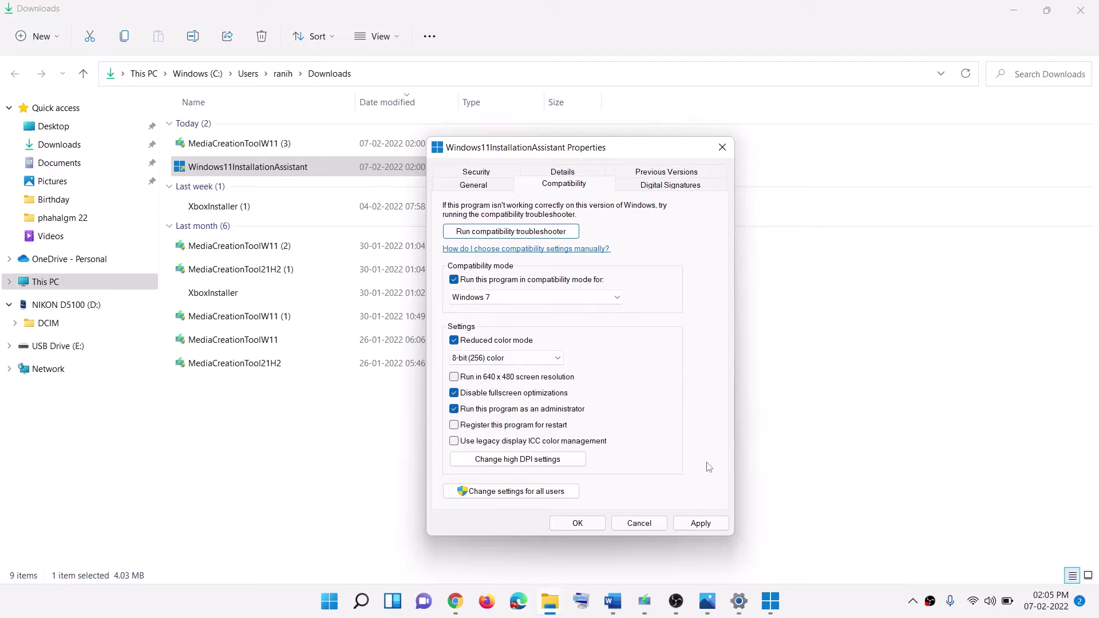
pyautogui.click(700, 523)
pyautogui.click(578, 524)
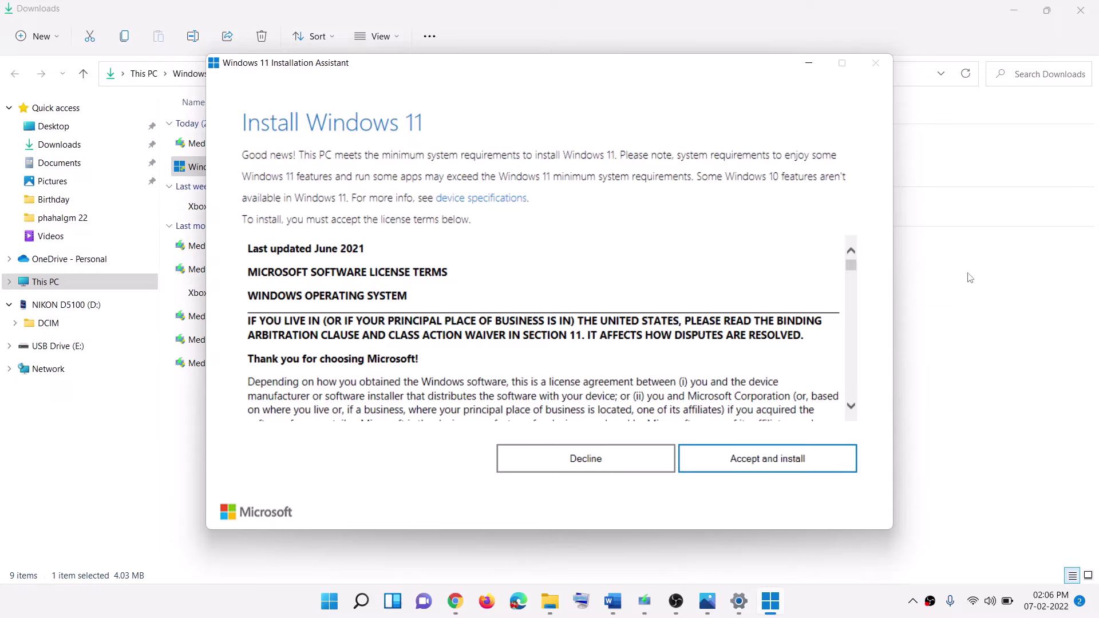
pyautogui.click(971, 396)
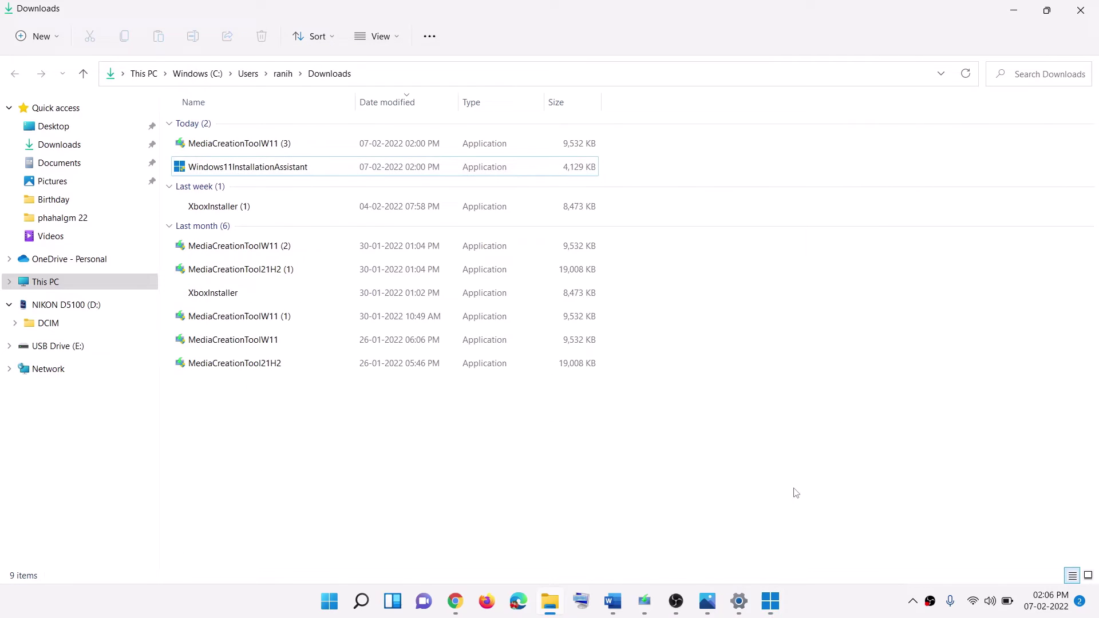
# Step: Copy the Step 4 reset commands, SC config through net start appidsvc, from the Word guide
pyautogui.click(621, 602)
pyautogui.scroll(-3, 321, 325)
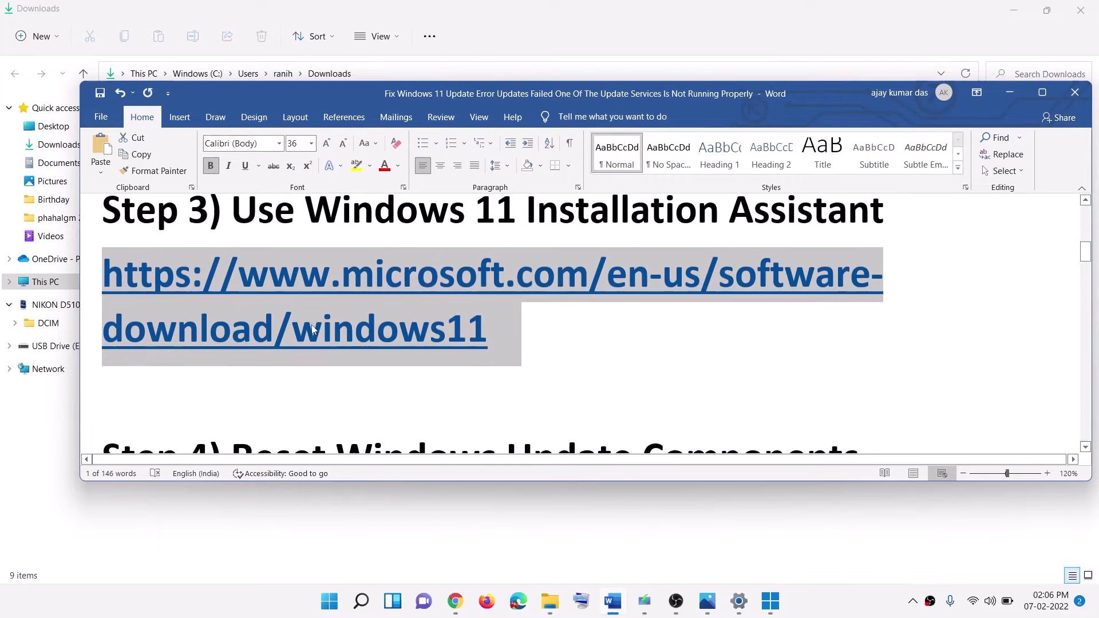
pyautogui.scroll(-4, 322, 325)
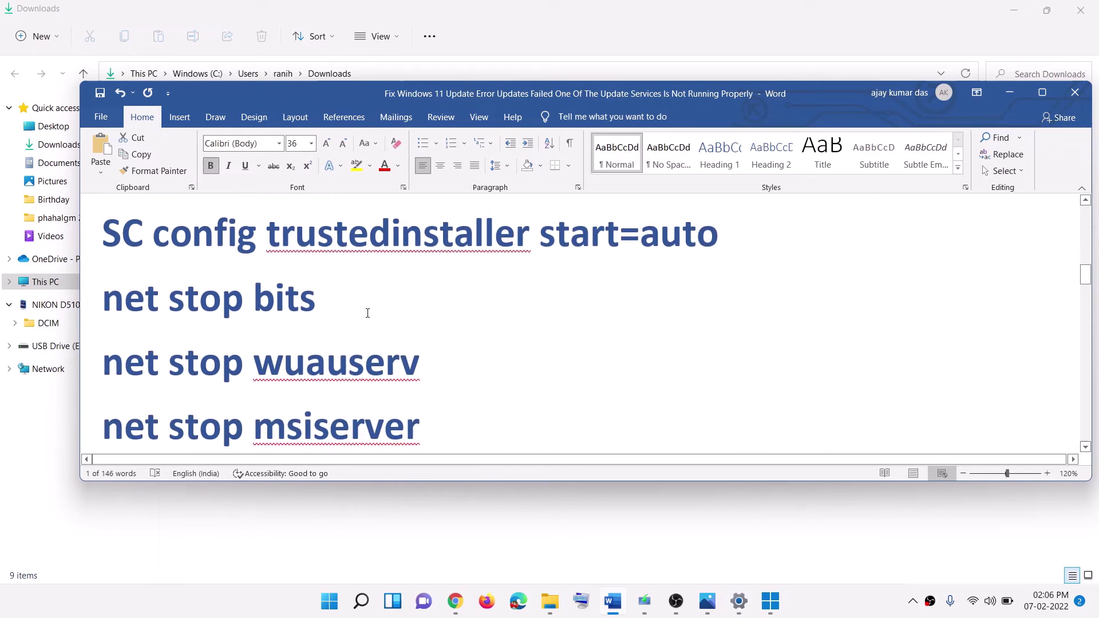
pyautogui.scroll(2, 324, 299)
pyautogui.moveTo(103, 315); pyautogui.dragTo(409, 345)
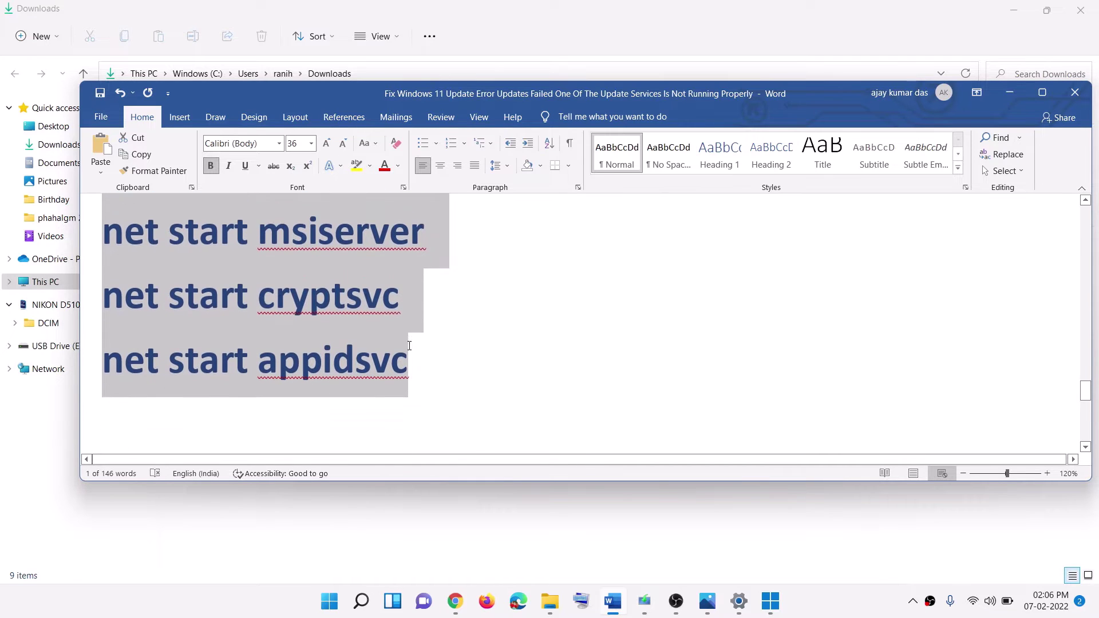
pyautogui.rightClick(318, 273)
pyautogui.click(350, 292)
# Step: Open Notepad via a 'note' search and paste the repair commands into a new note
pyautogui.click(329, 604)
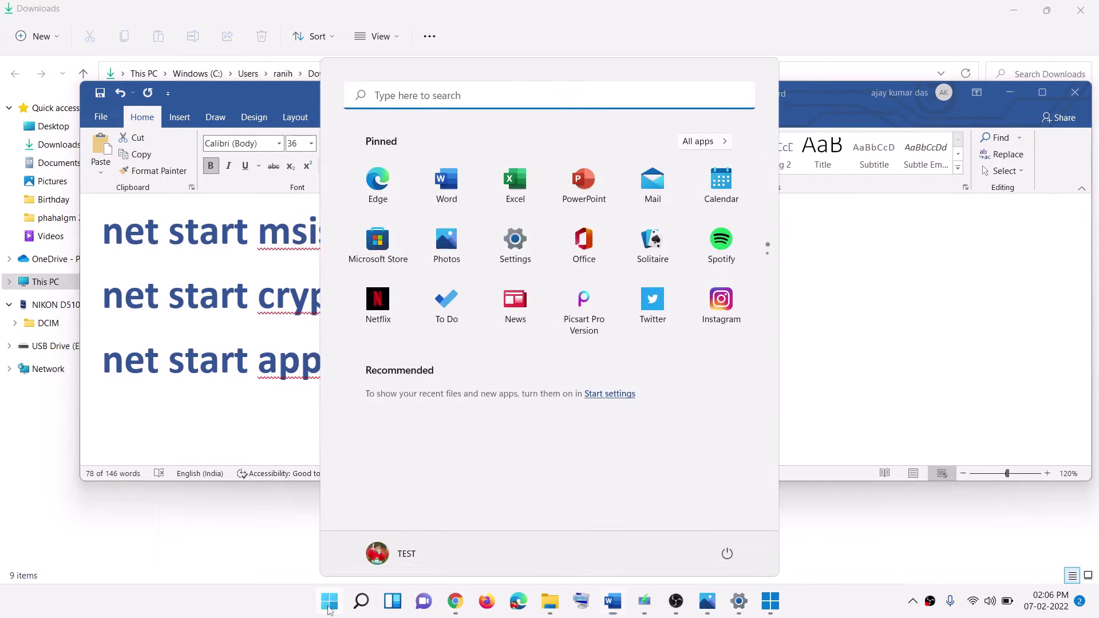
pyautogui.write('note')
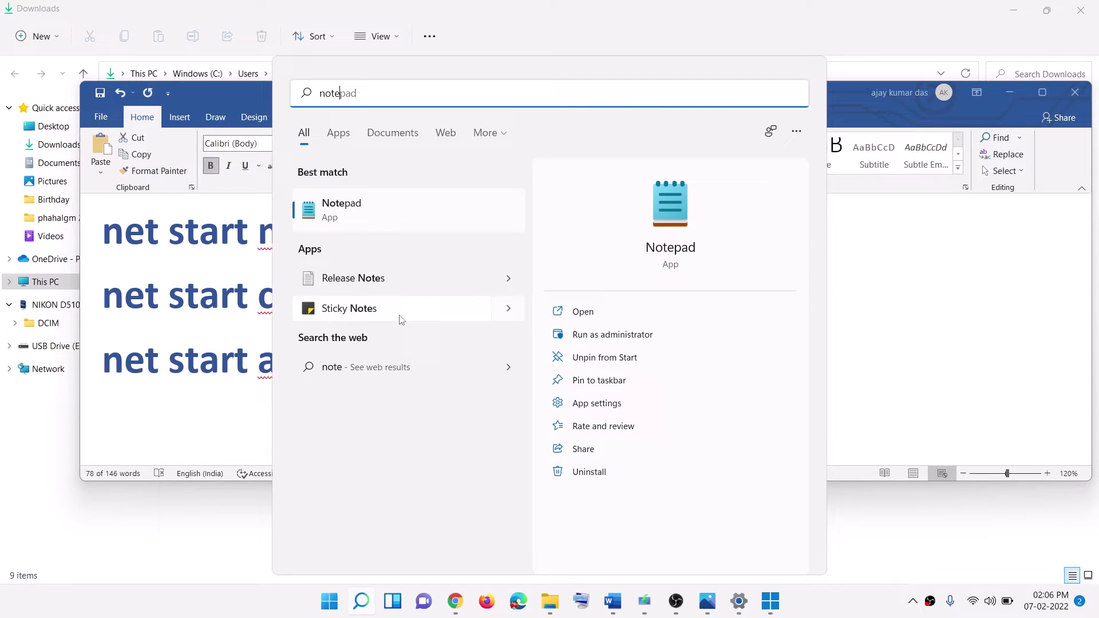
pyautogui.press('Return')
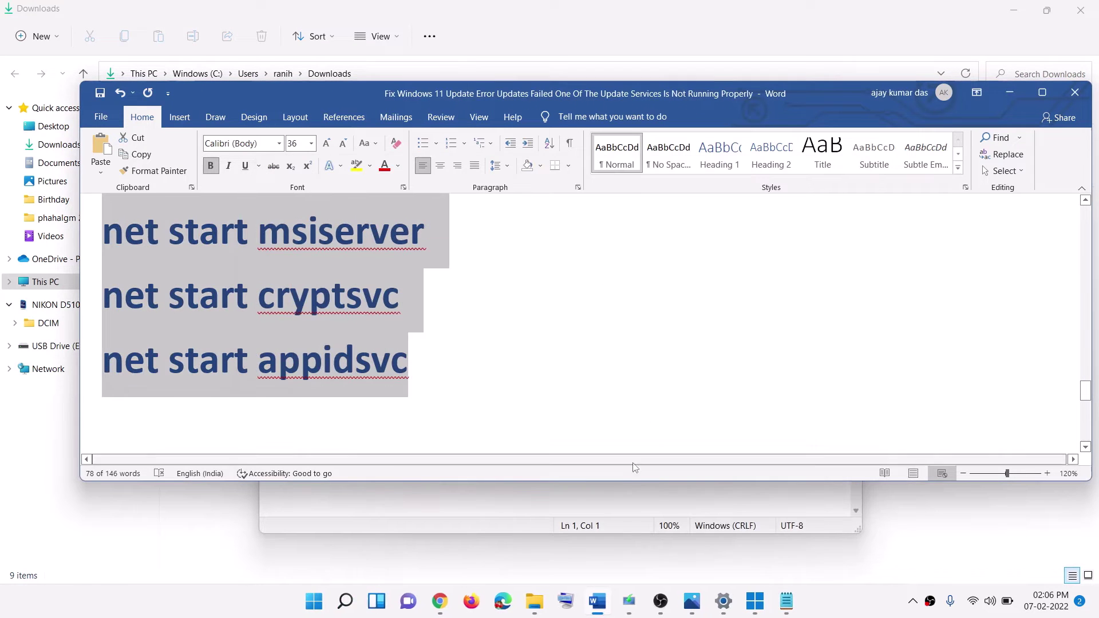
pyautogui.click(613, 502)
pyautogui.rightClick(407, 272)
pyautogui.click(452, 331)
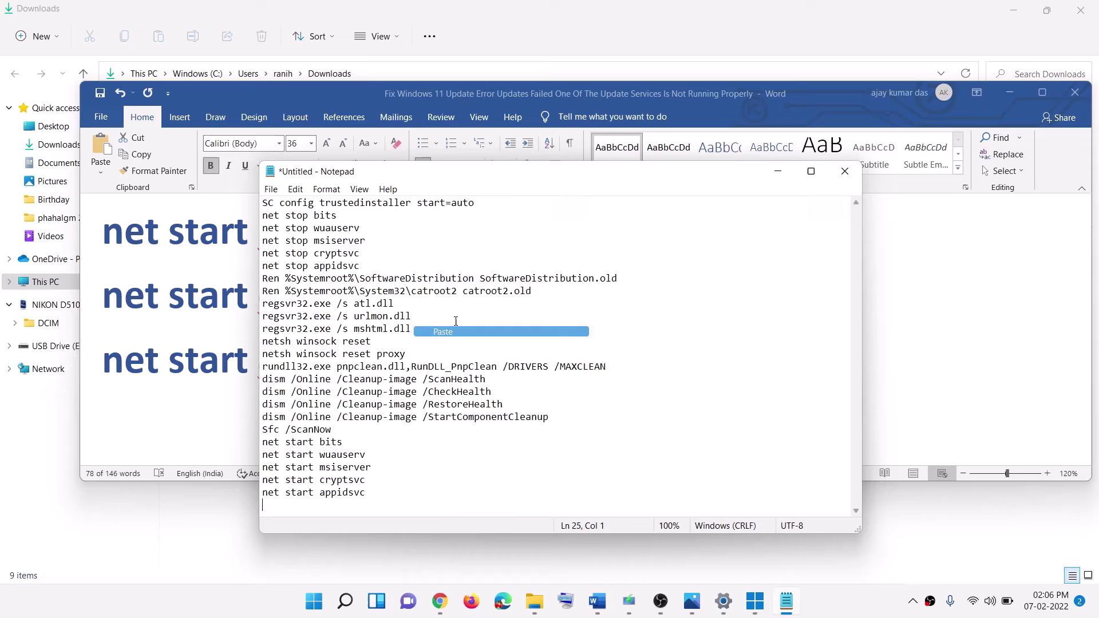
pyautogui.click(271, 189)
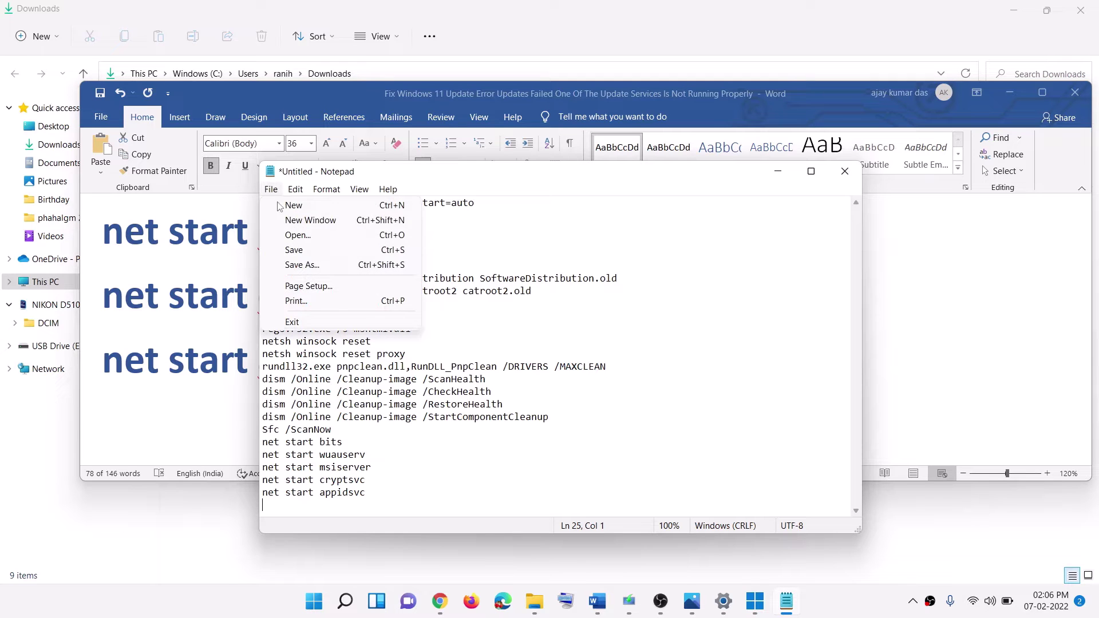
# Step: Start Save As and copy the file name Wufix.bat from the Word guide
pyautogui.click(308, 269)
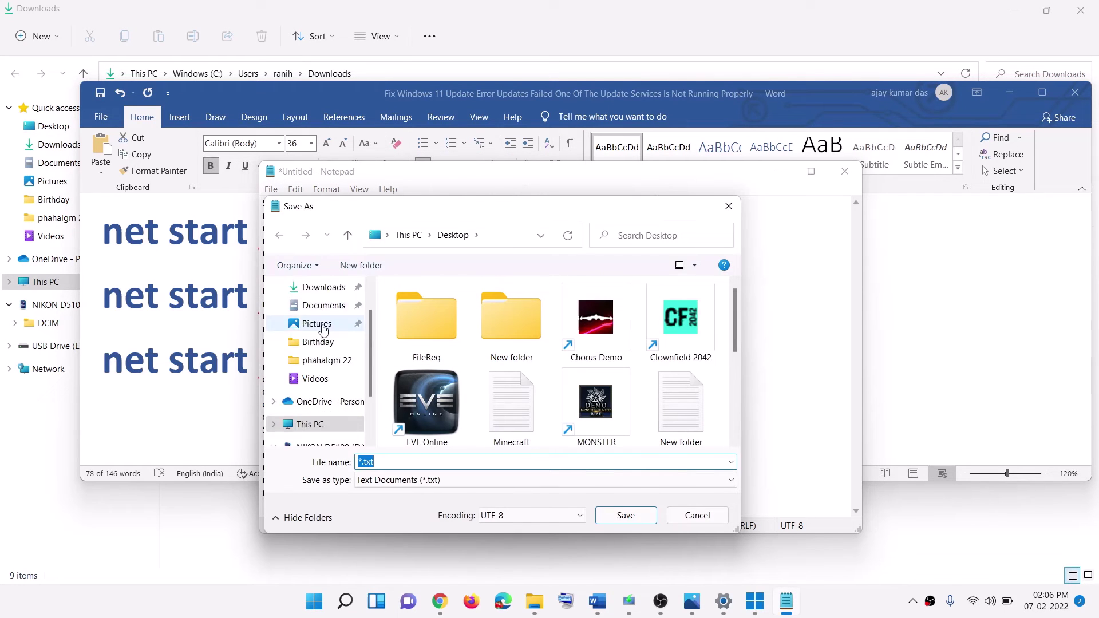
pyautogui.click(151, 329)
pyautogui.scroll(-3, 313, 321)
pyautogui.moveTo(417, 324); pyautogui.dragTo(277, 322)
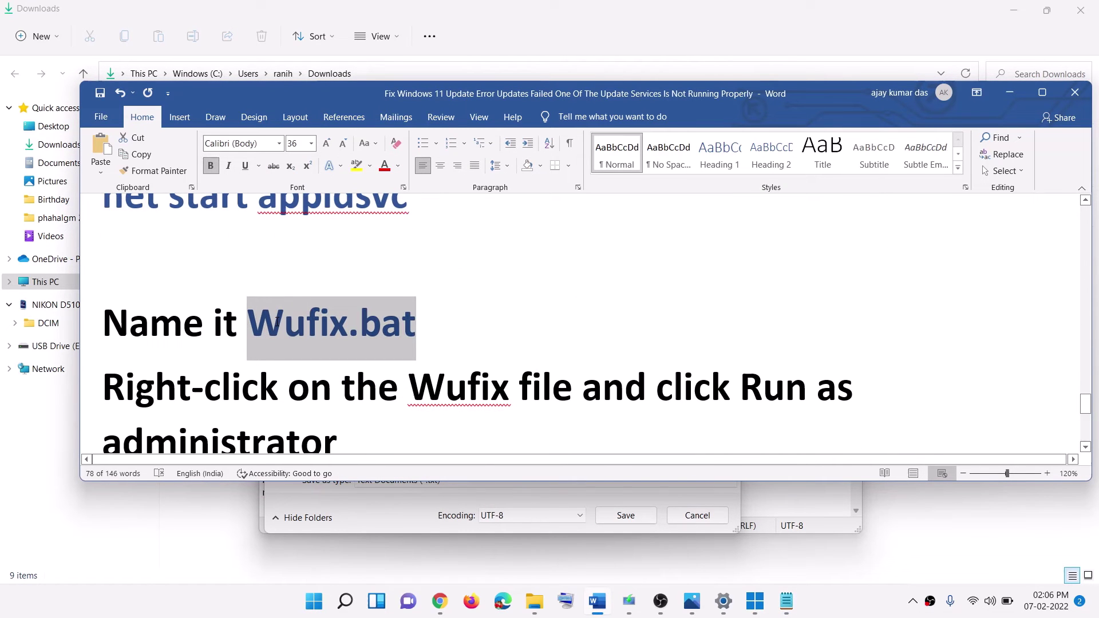
pyautogui.rightClick(286, 321)
pyautogui.click(325, 350)
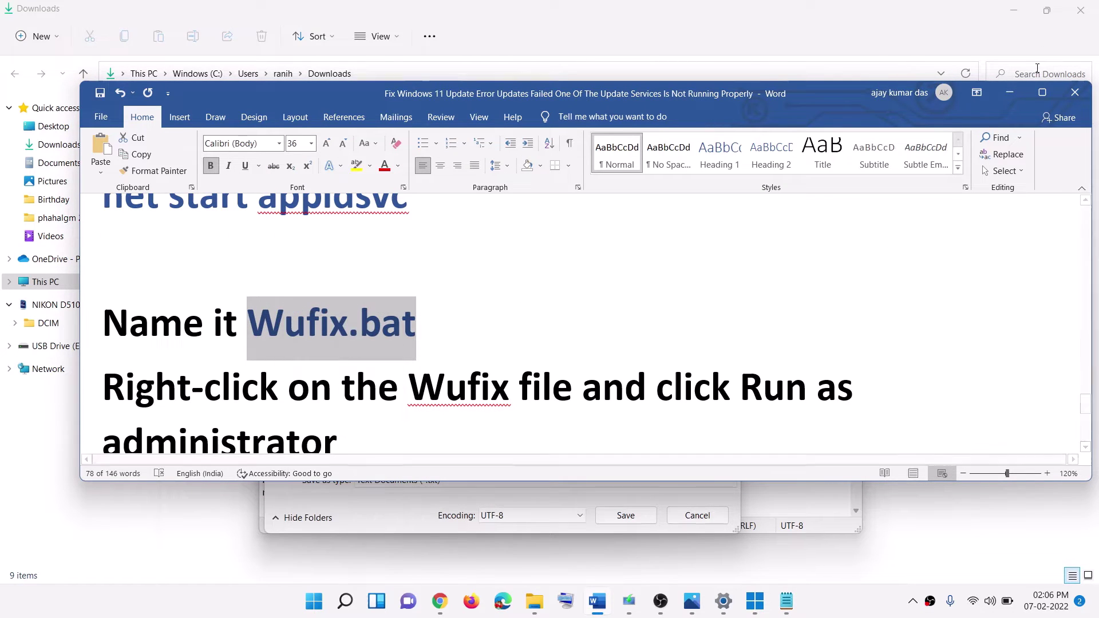
# Step: Save the note as Wufix.bat with All Files type, close Notepad, and show the desktop
pyautogui.click(1009, 92)
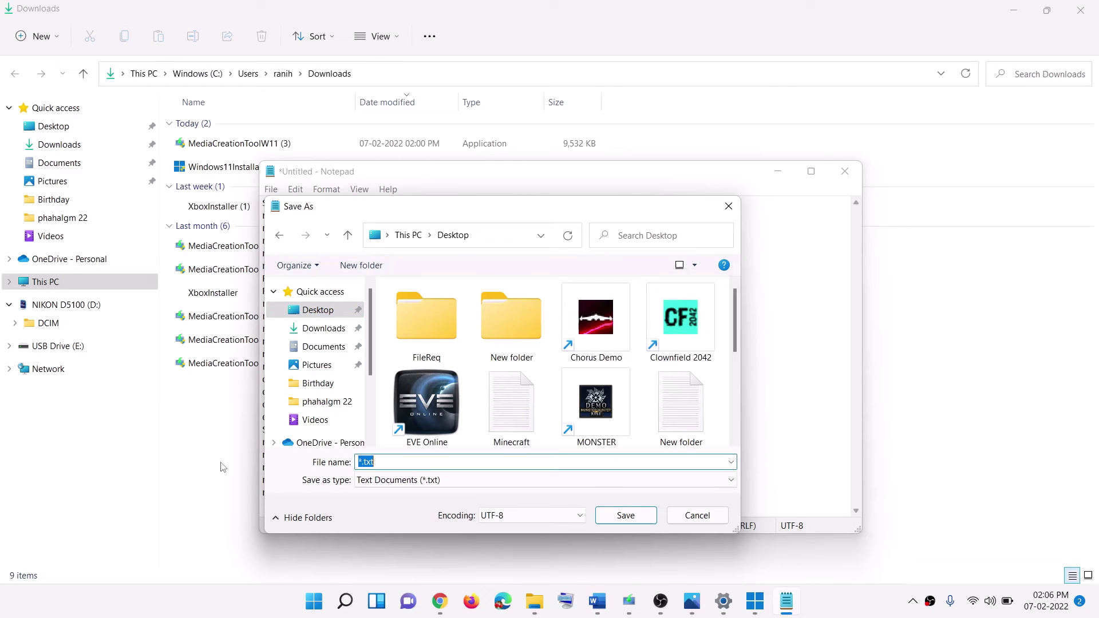
pyautogui.hotkey('ctrl', 'v')
pyautogui.click(406, 481)
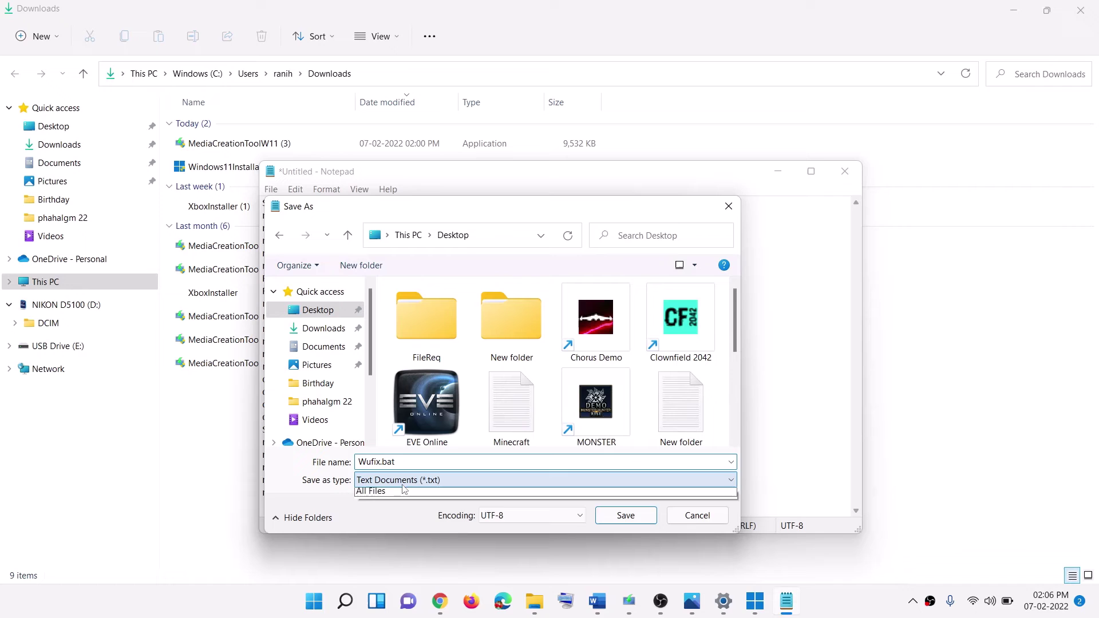
pyautogui.click(383, 506)
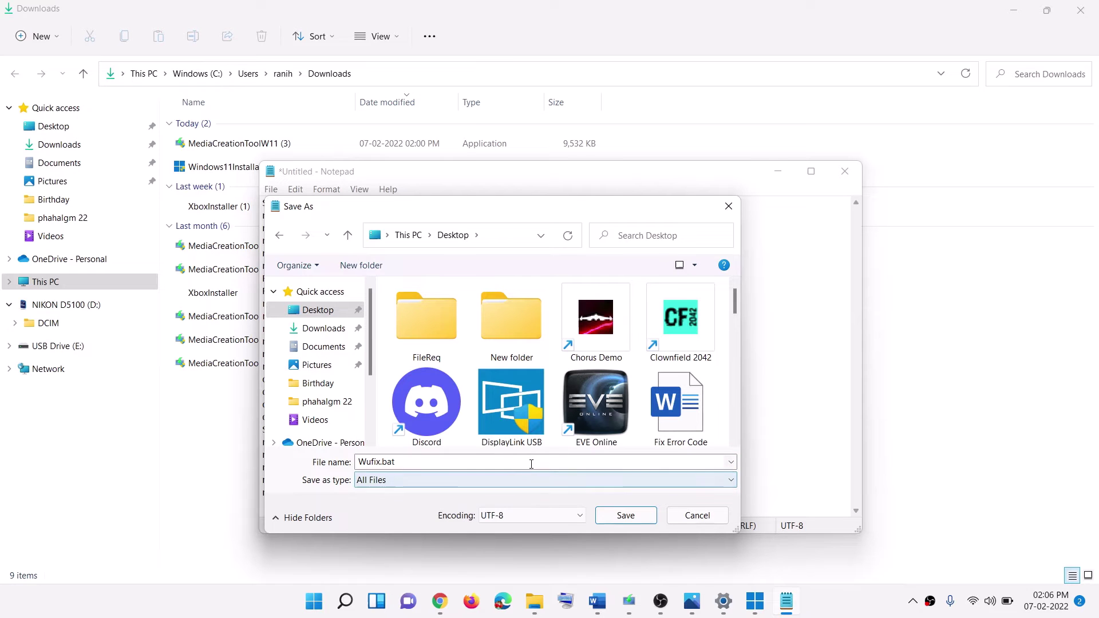
pyautogui.click(608, 518)
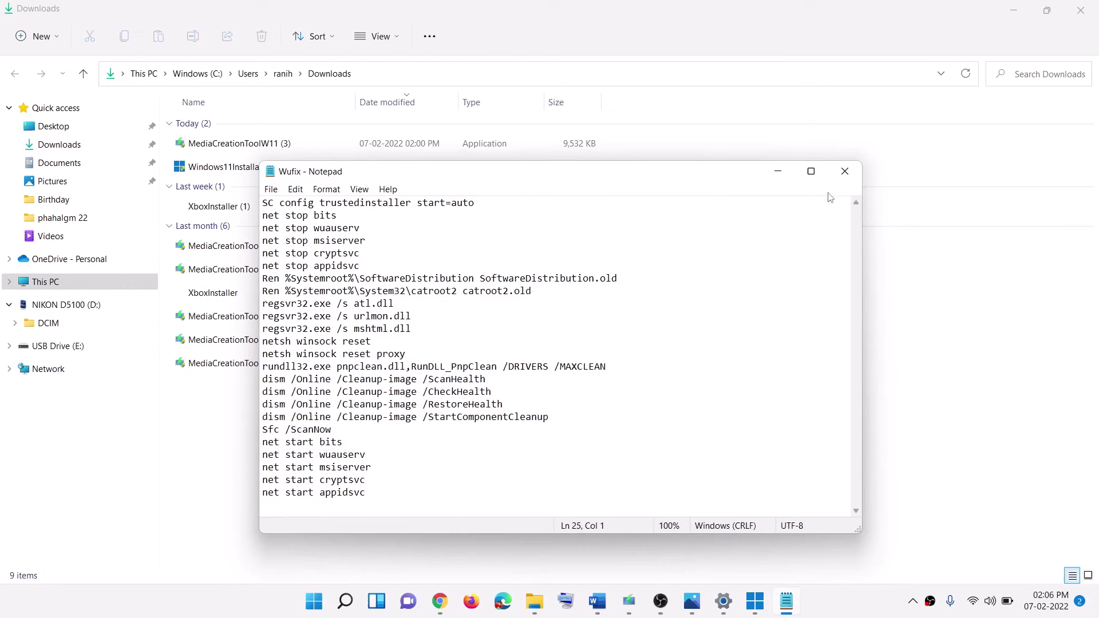
pyautogui.click(845, 182)
pyautogui.press('super+d')
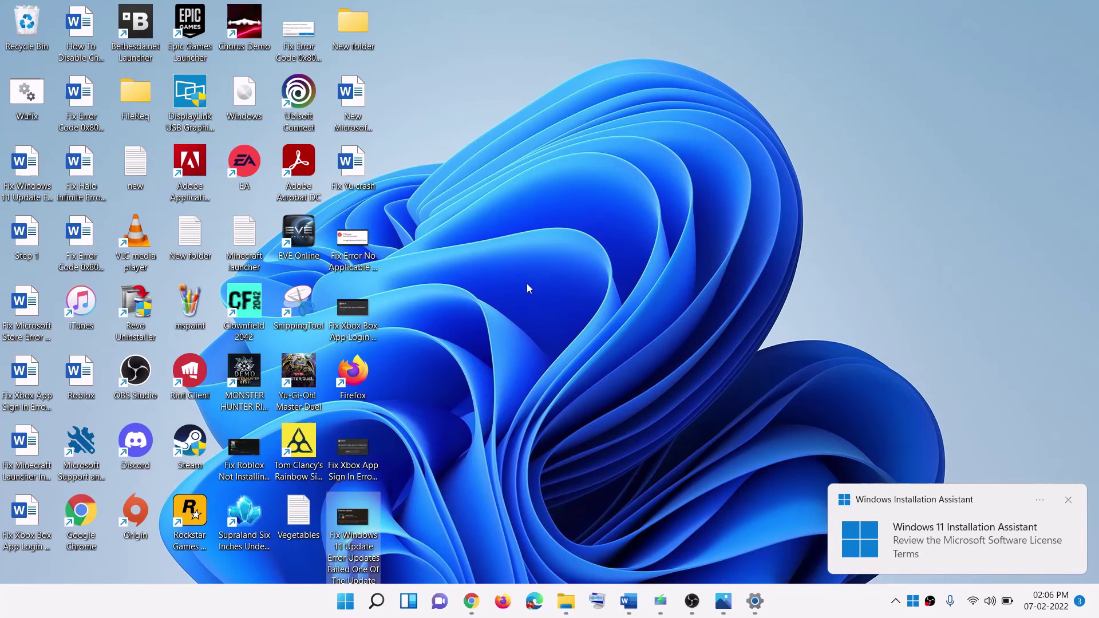
# Step: Run Wufix.bat from the desktop as administrator, approving the UAC prompt so its repair commands start
pyautogui.moveTo(35, 106); pyautogui.dragTo(442, 314)
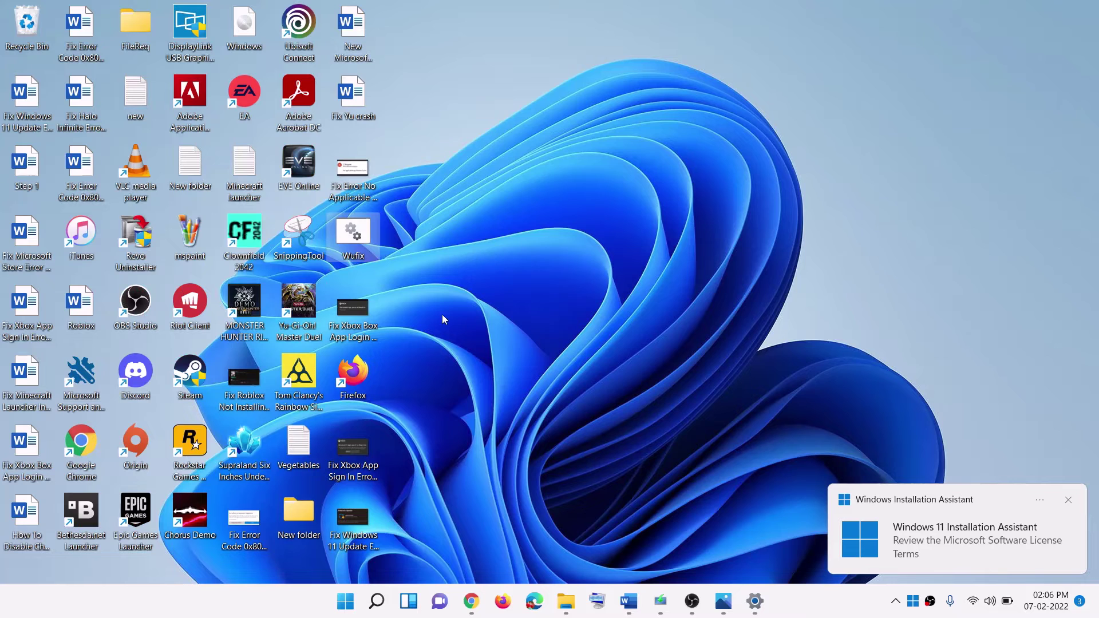
pyautogui.rightClick(349, 250)
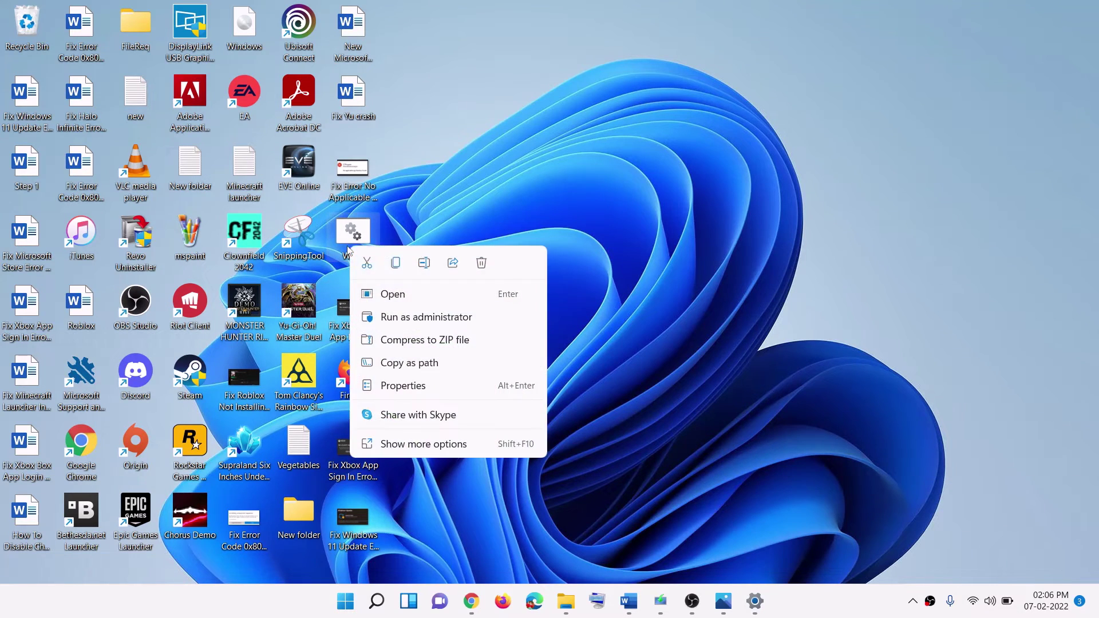
pyautogui.click(433, 319)
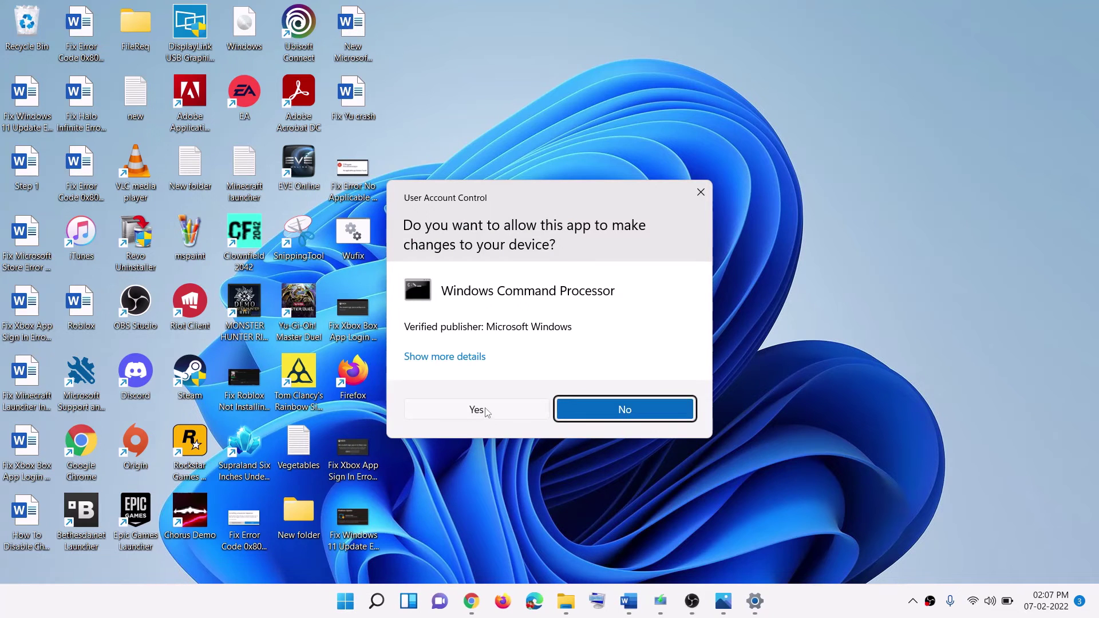
pyautogui.click(478, 410)
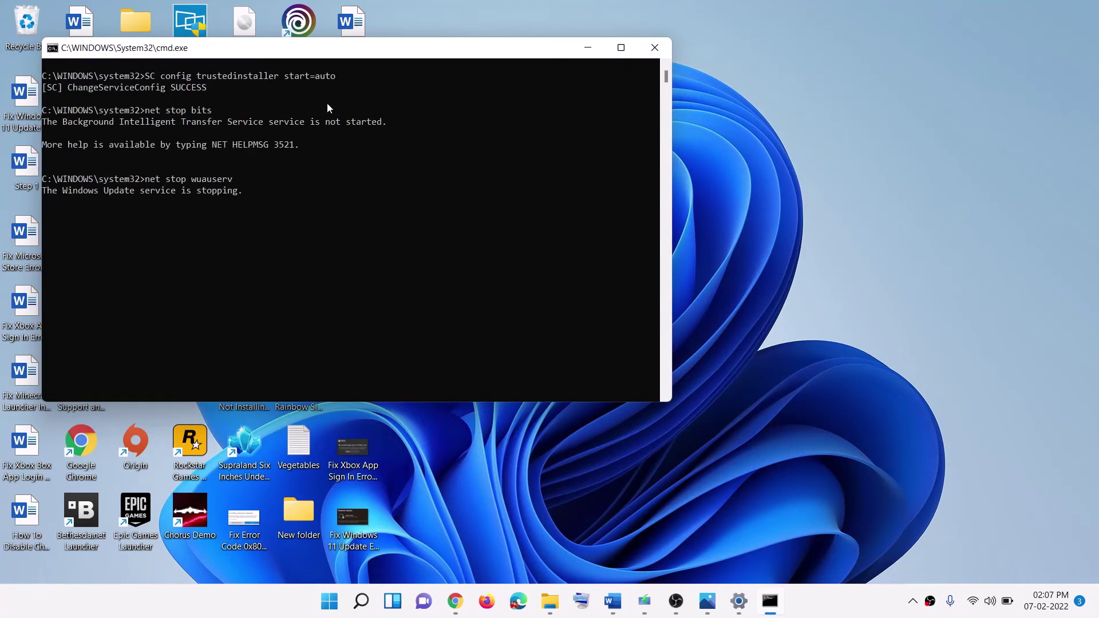
pyautogui.moveTo(255, 52); pyautogui.dragTo(389, 184)
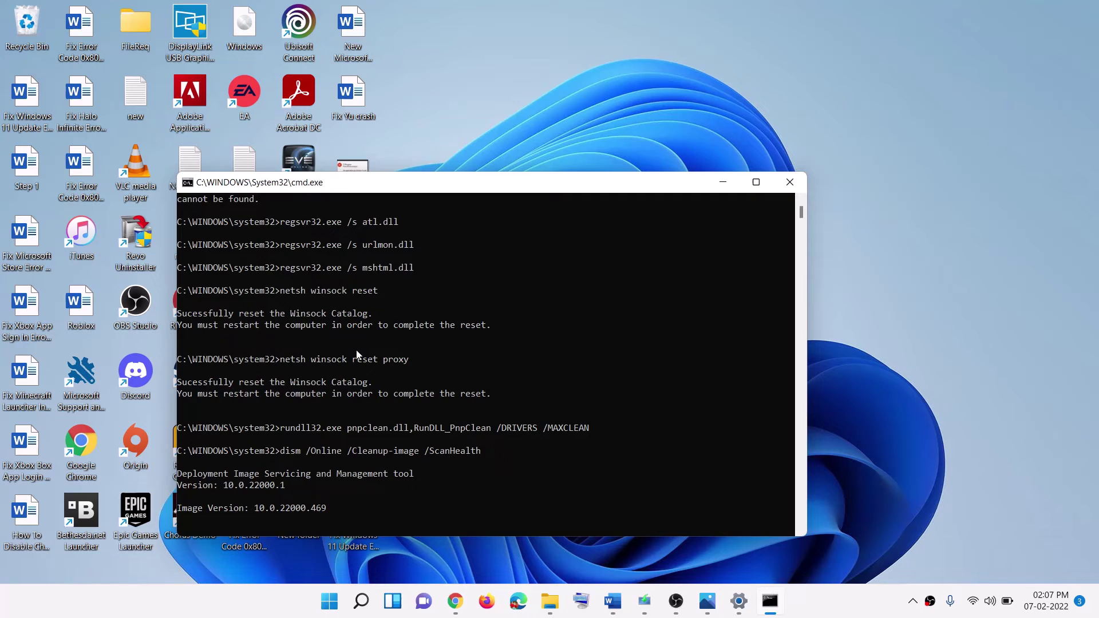
# Step: Highlight the Step 5 'Use Media Creation Tool' heading in the Word repair guide
pyautogui.click(329, 601)
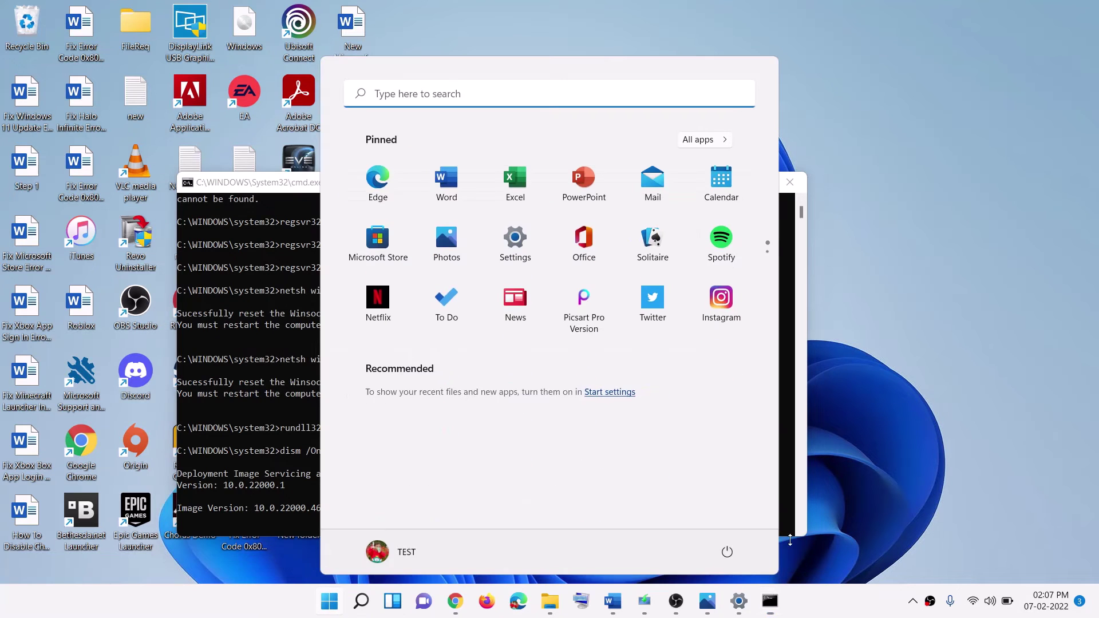
pyautogui.click(728, 553)
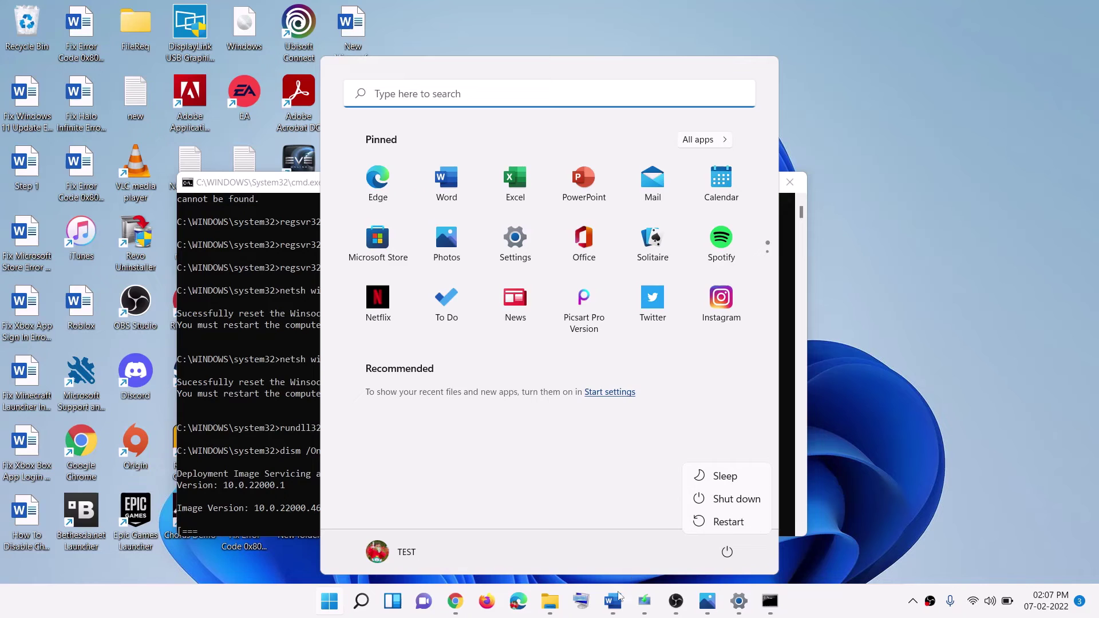
pyautogui.click(612, 600)
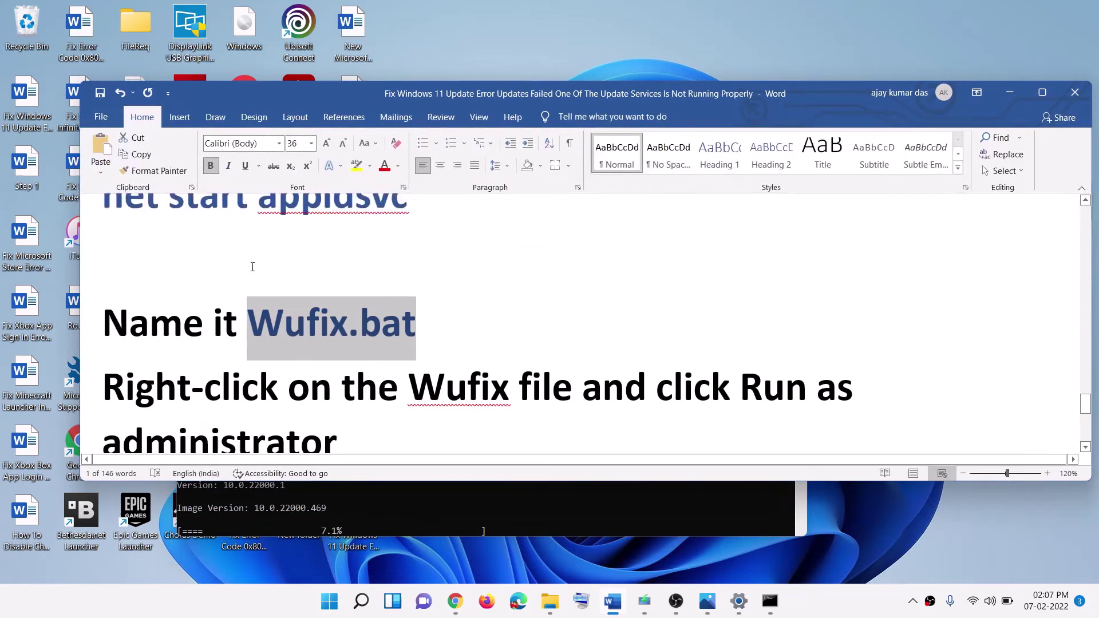
pyautogui.scroll(-6, 253, 267)
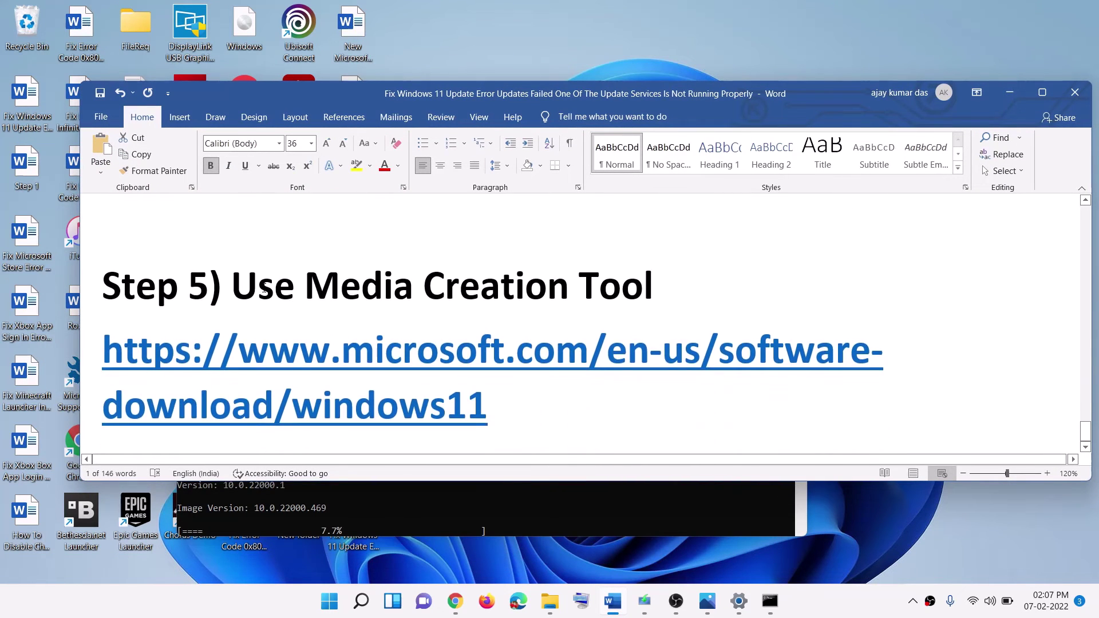
pyautogui.moveTo(210, 289); pyautogui.dragTo(685, 292)
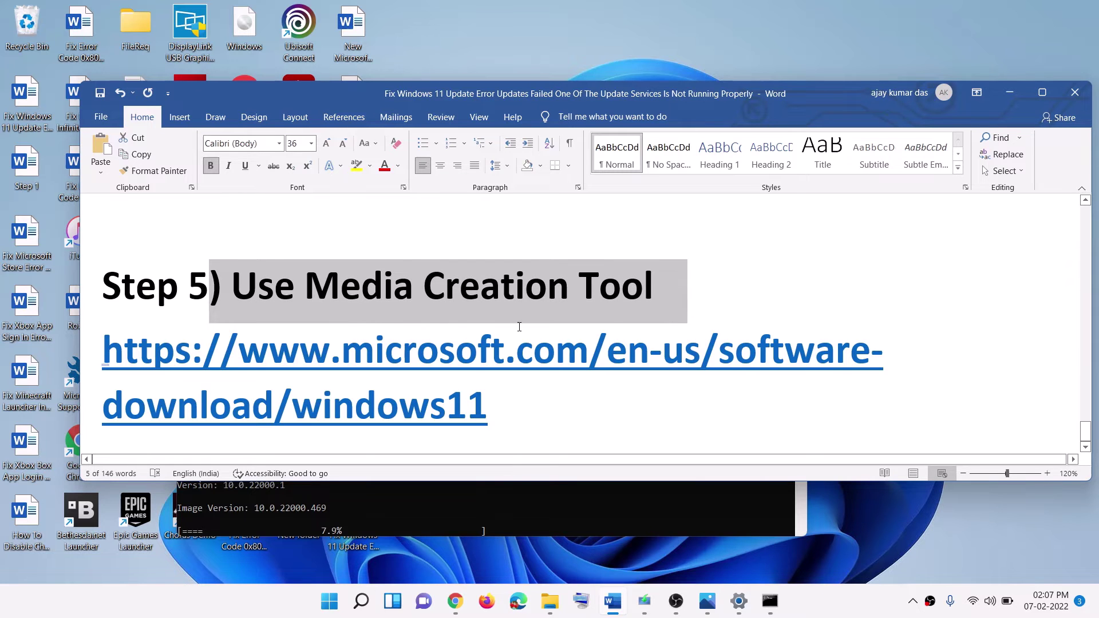
# Step: Show the Create Windows 11 Installation Media section on Chrome's Download Windows 11 page
pyautogui.click(456, 604)
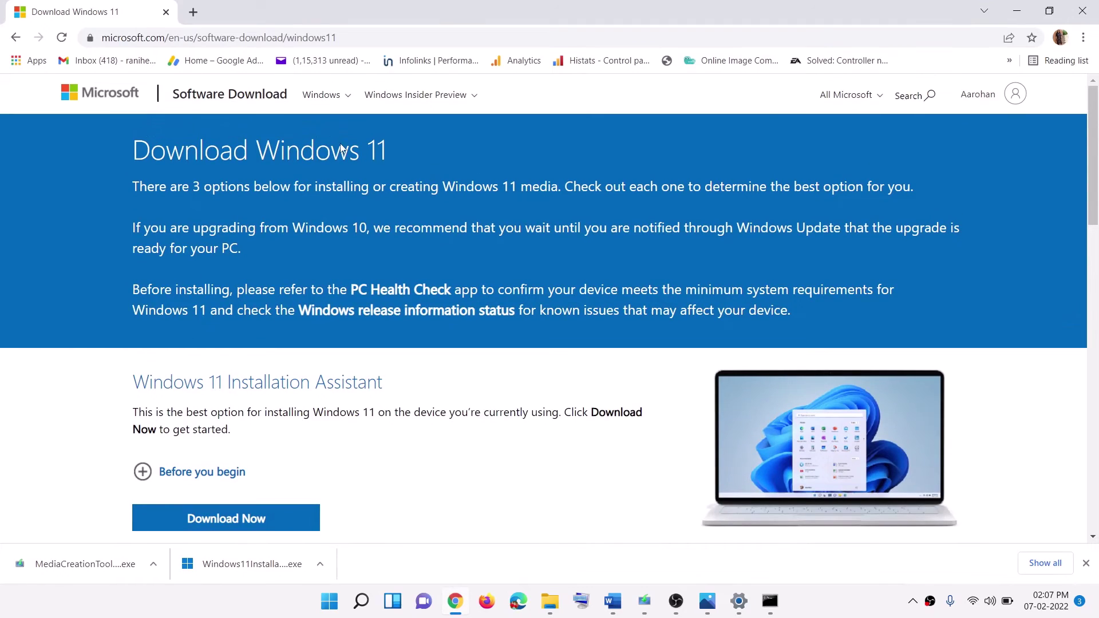
pyautogui.scroll(-7, 206, 344)
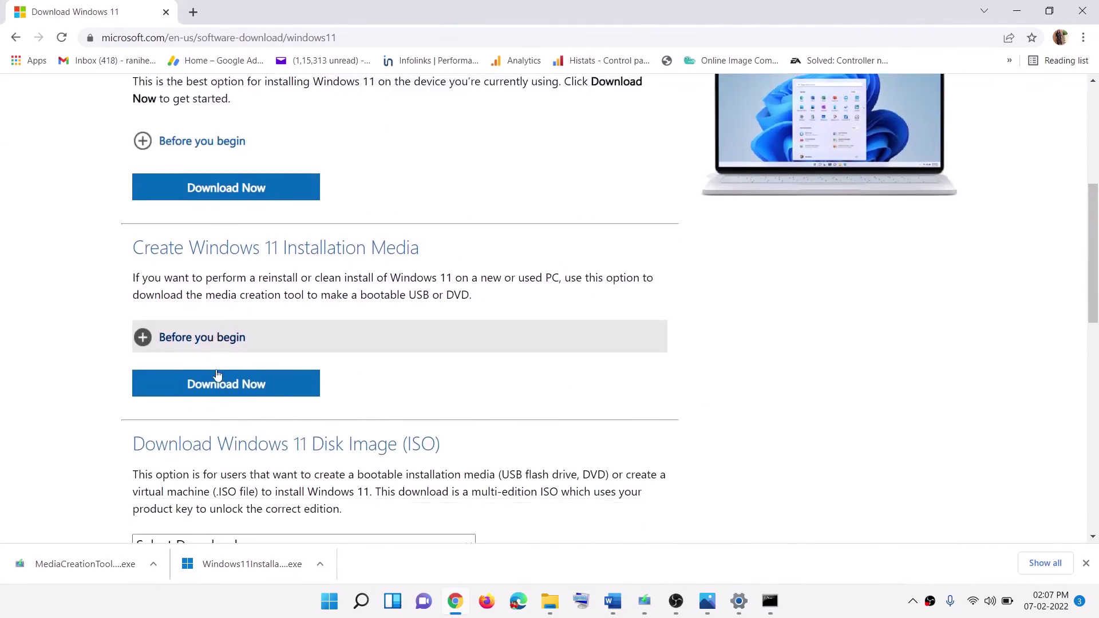
pyautogui.scroll(1, 228, 351)
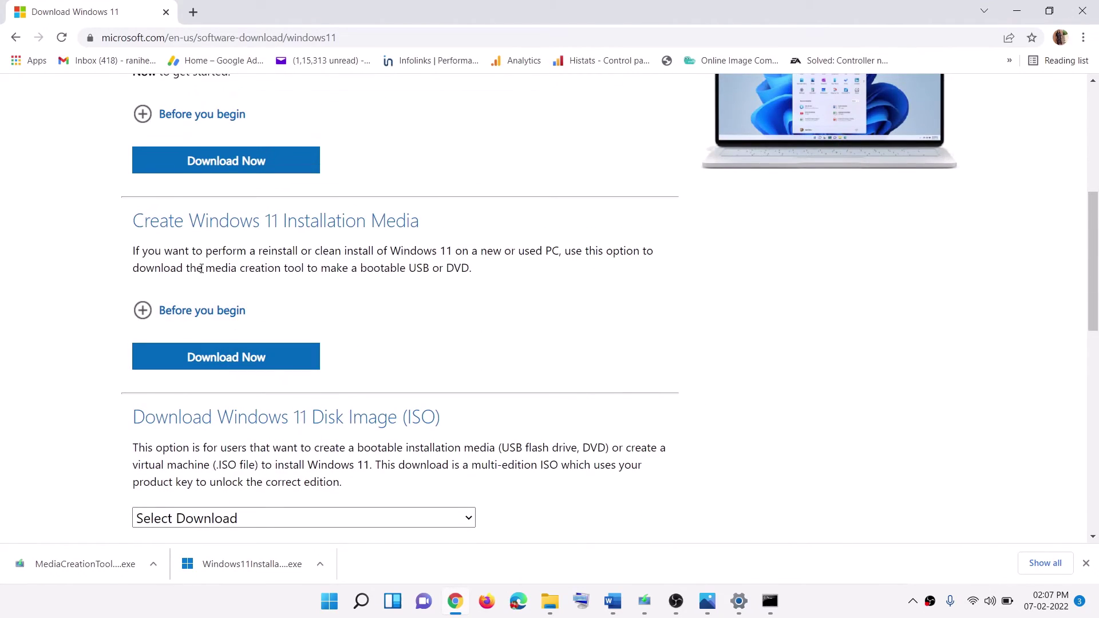
pyautogui.moveTo(204, 268); pyautogui.dragTo(301, 270)
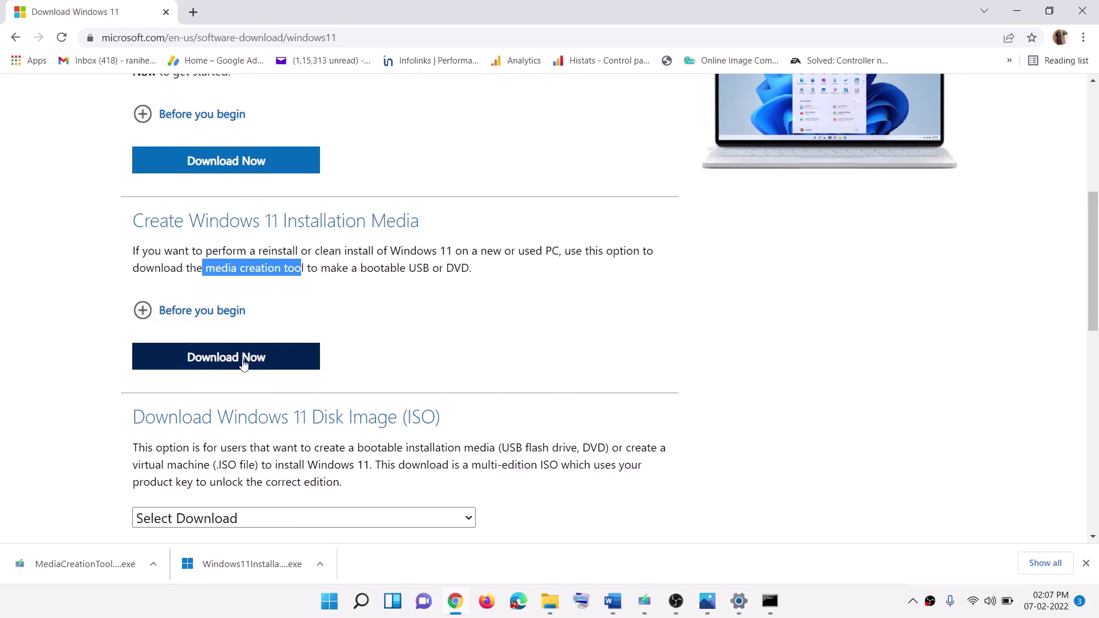
# Step: Launch Media Creation Tool, accept its license terms and keep the recommended language and edition
pyautogui.click(80, 565)
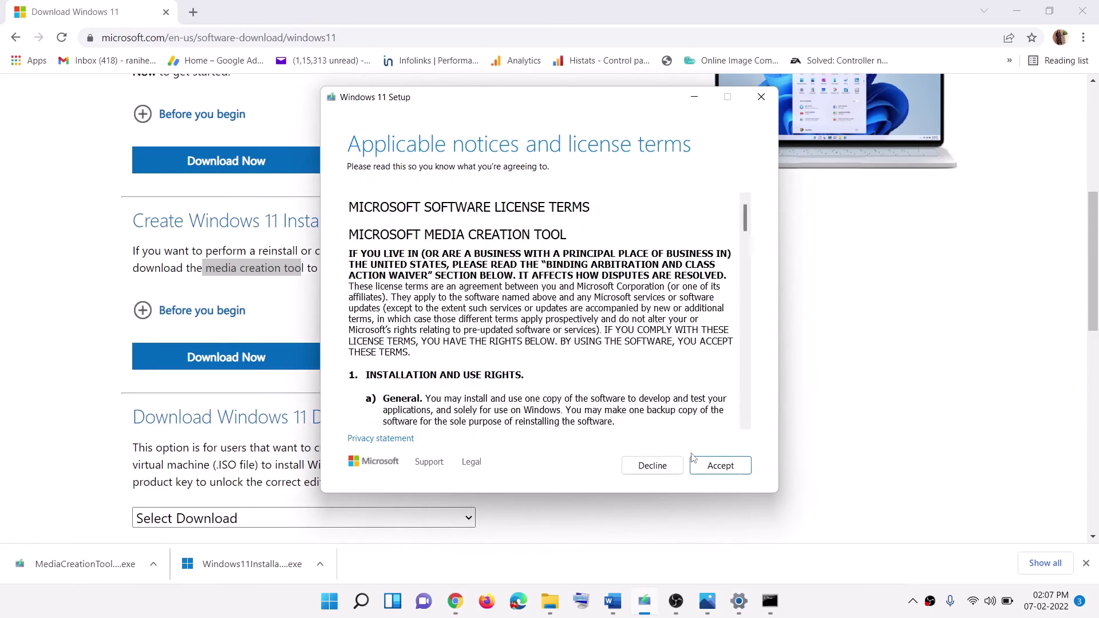
pyautogui.click(713, 464)
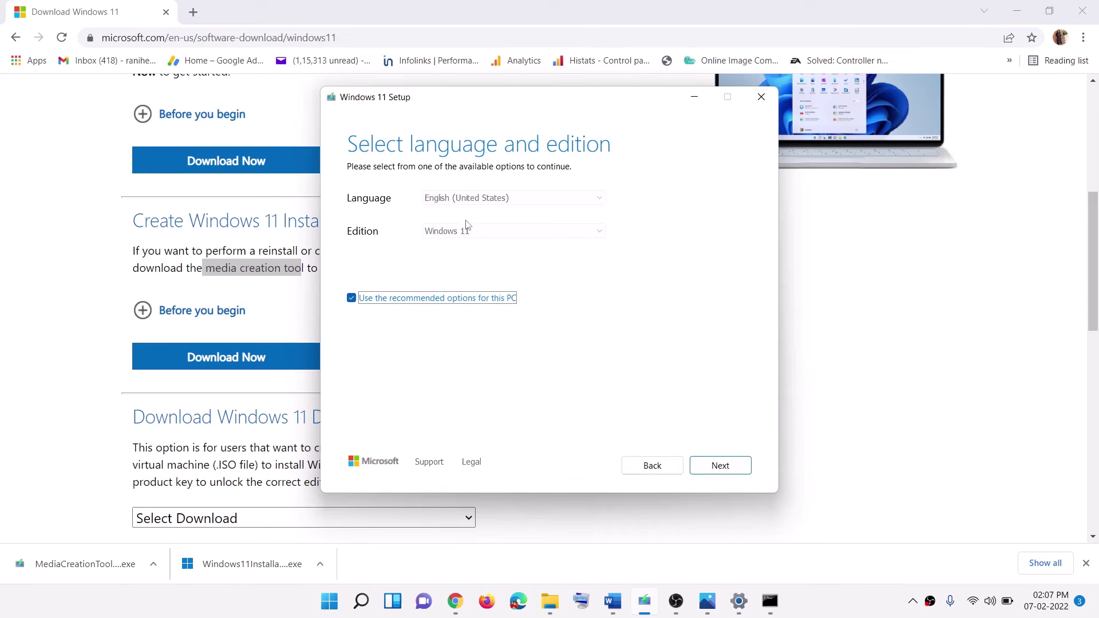
pyautogui.click(722, 472)
# Step: Choose ISO file as the media and save it as Windows on the Desktop
pyautogui.click(365, 250)
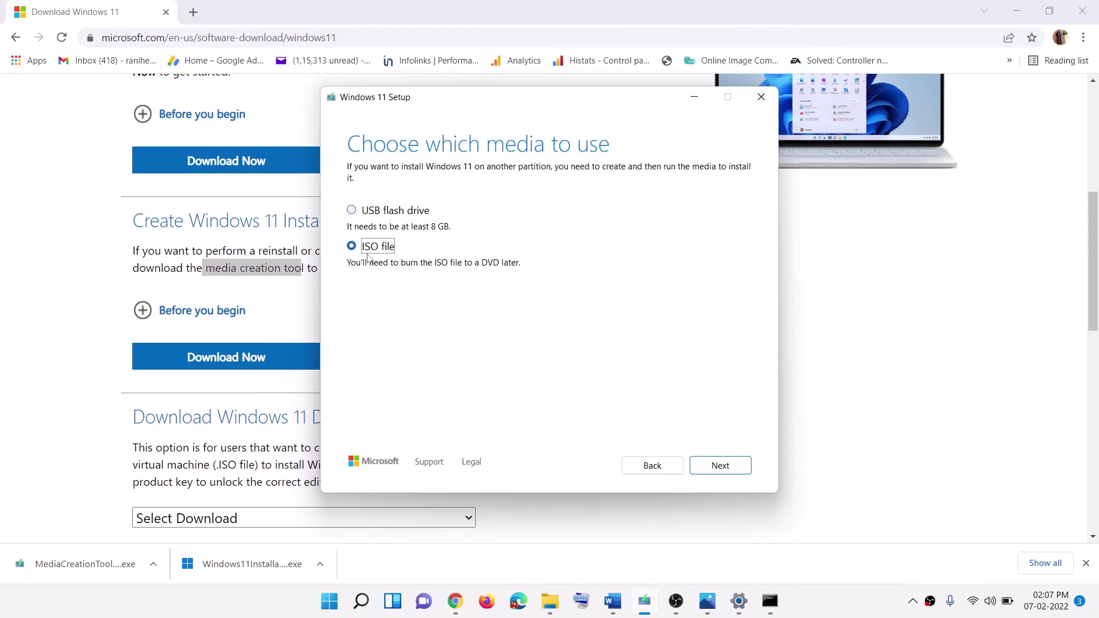
pyautogui.click(734, 477)
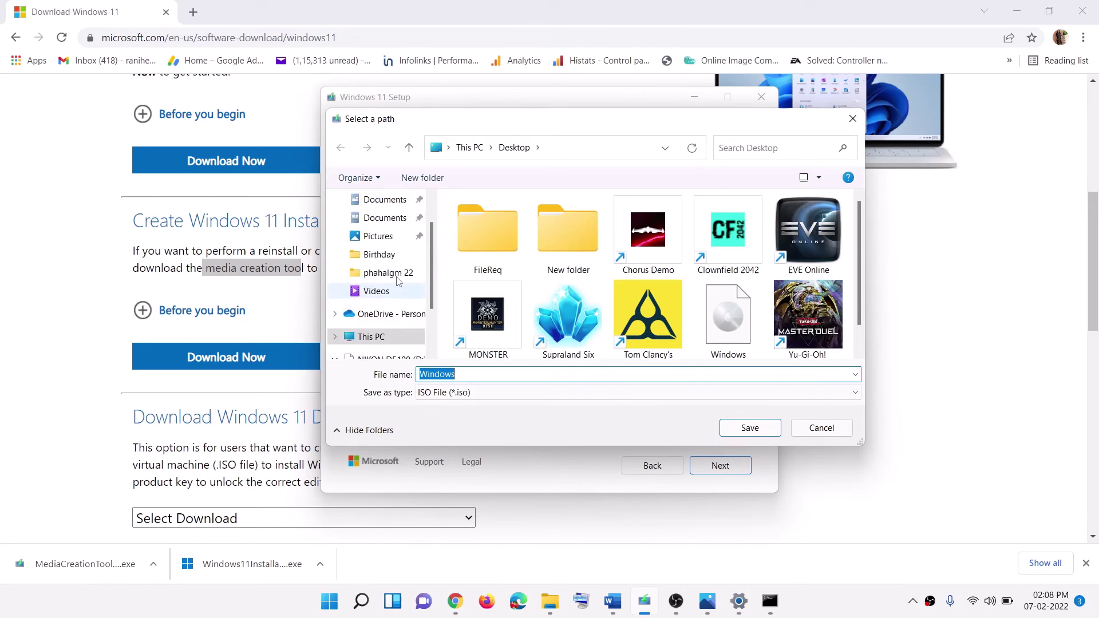
pyautogui.scroll(2, 399, 279)
pyautogui.click(381, 223)
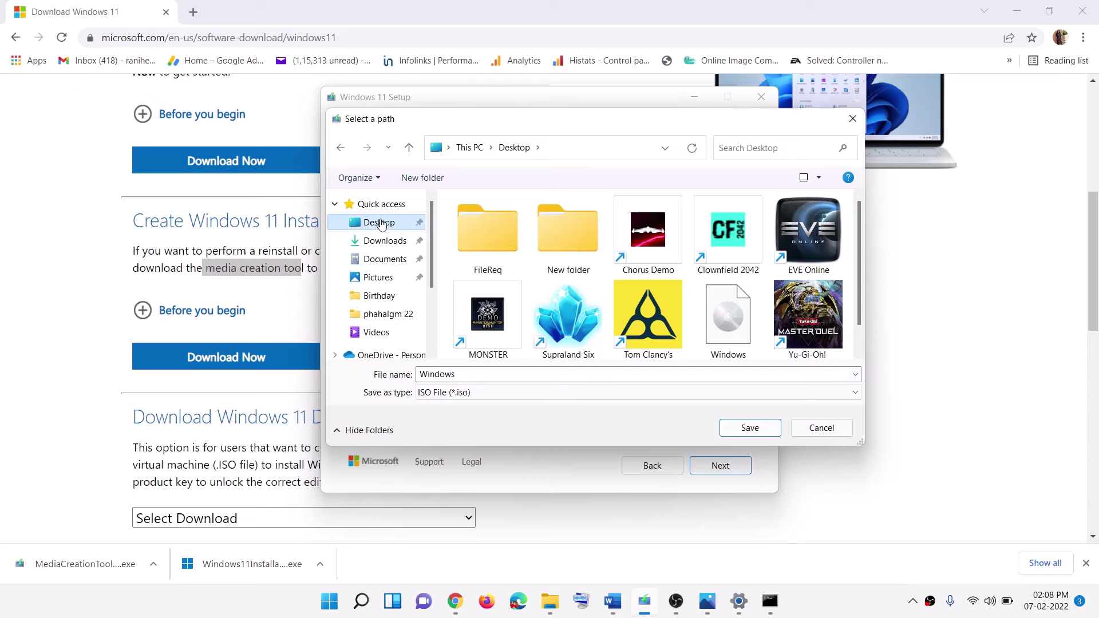
pyautogui.click(749, 428)
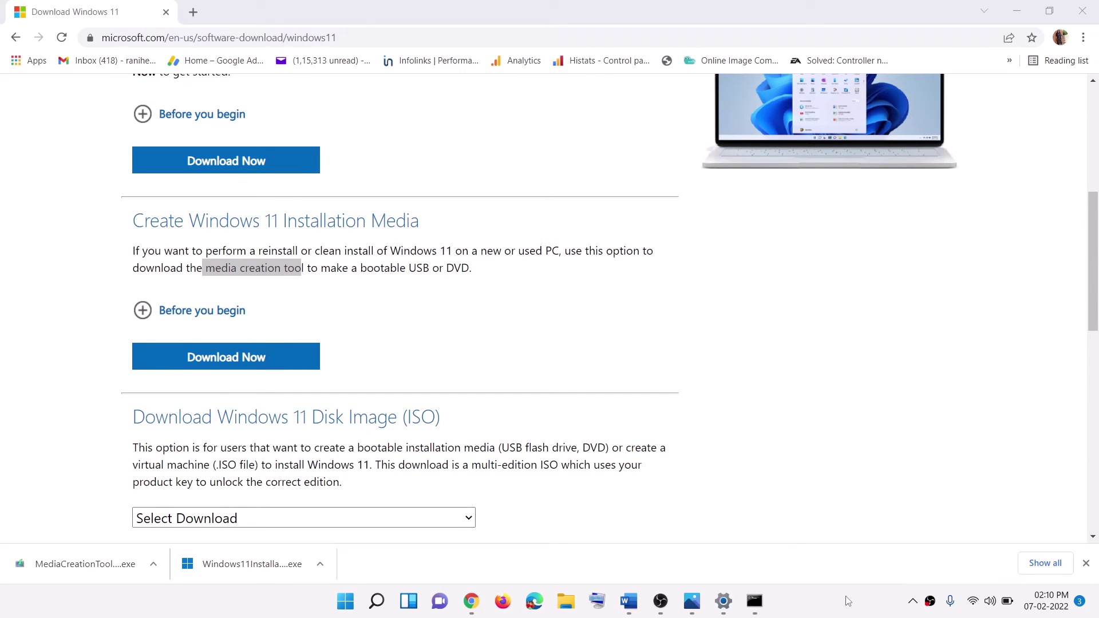
# Step: Mount the Windows ISO from the desktop and run setup from DVD Drive (F:), approving UAC
pyautogui.press('super+d')
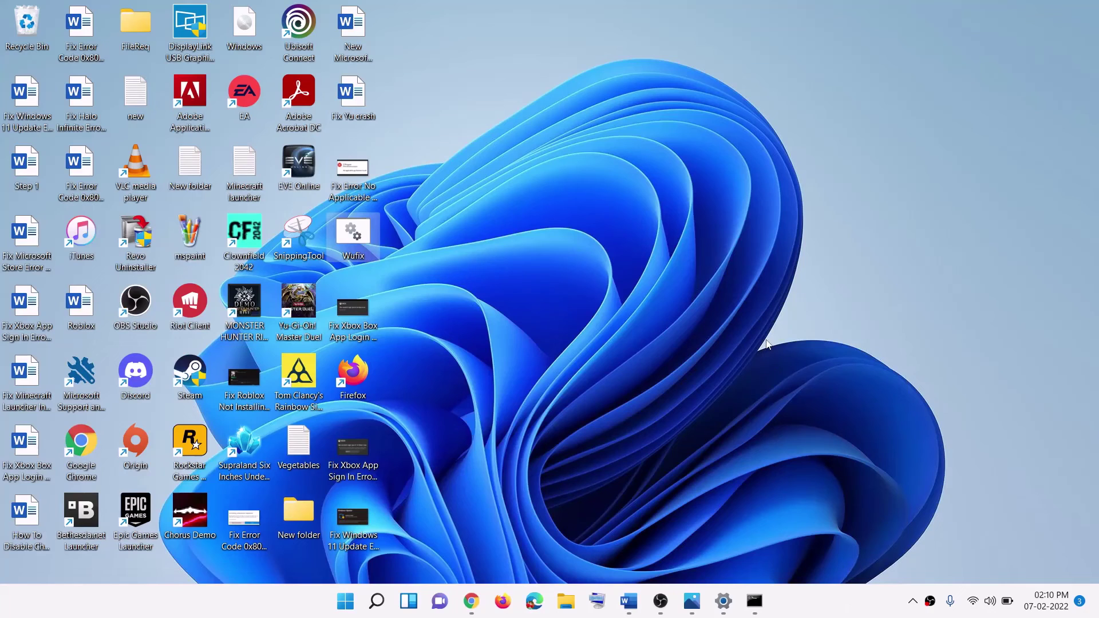
pyautogui.doubleClick(250, 31)
pyautogui.click(376, 383)
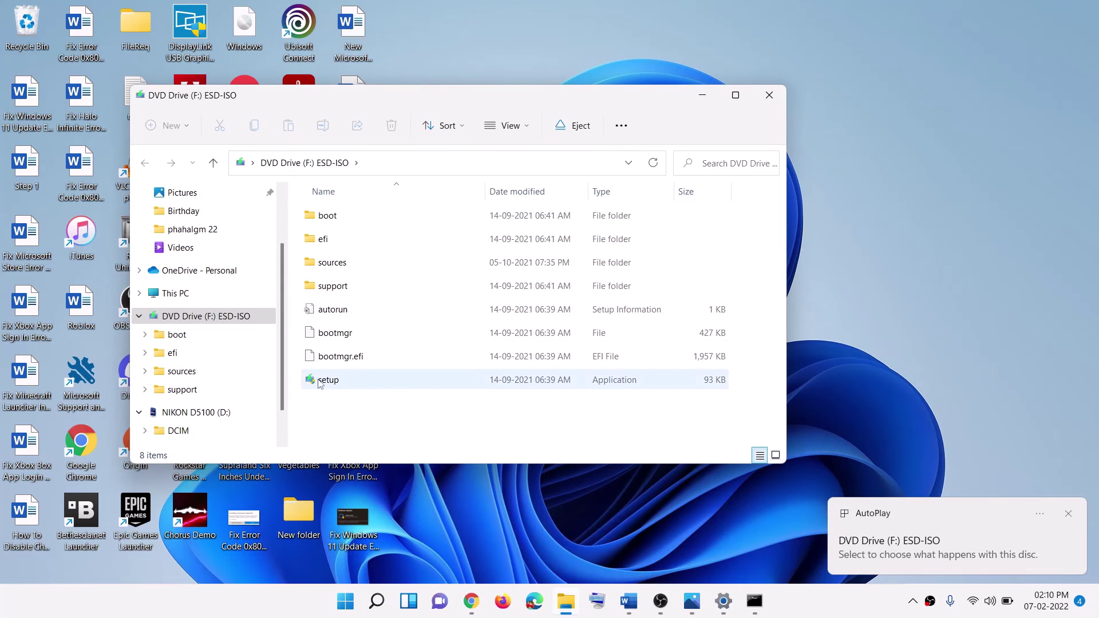
pyautogui.doubleClick(376, 383)
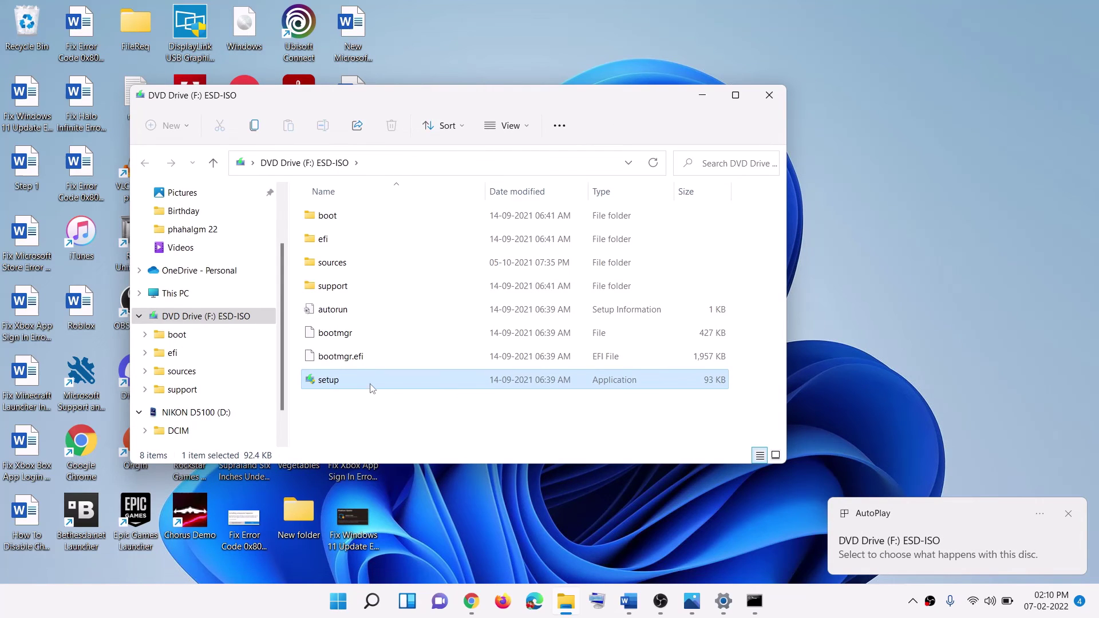
pyautogui.click(385, 430)
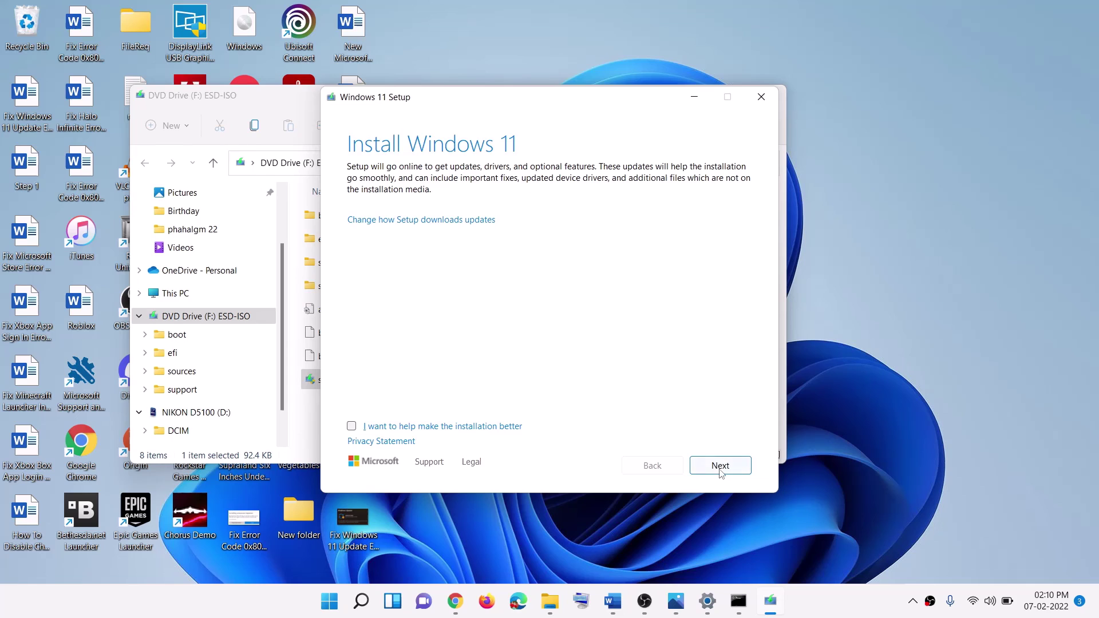
# Step: Move Windows 11 Setup on to checking for updates while reviewing the Ready to install screenshot in Word
pyautogui.click(721, 469)
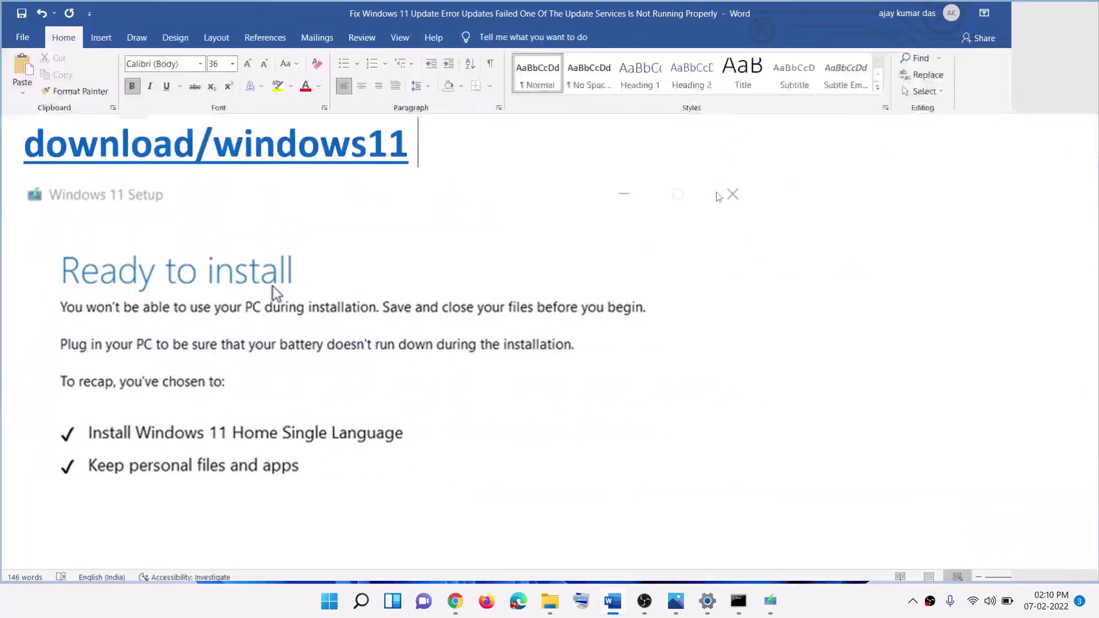
pyautogui.scroll(-1, 397, 283)
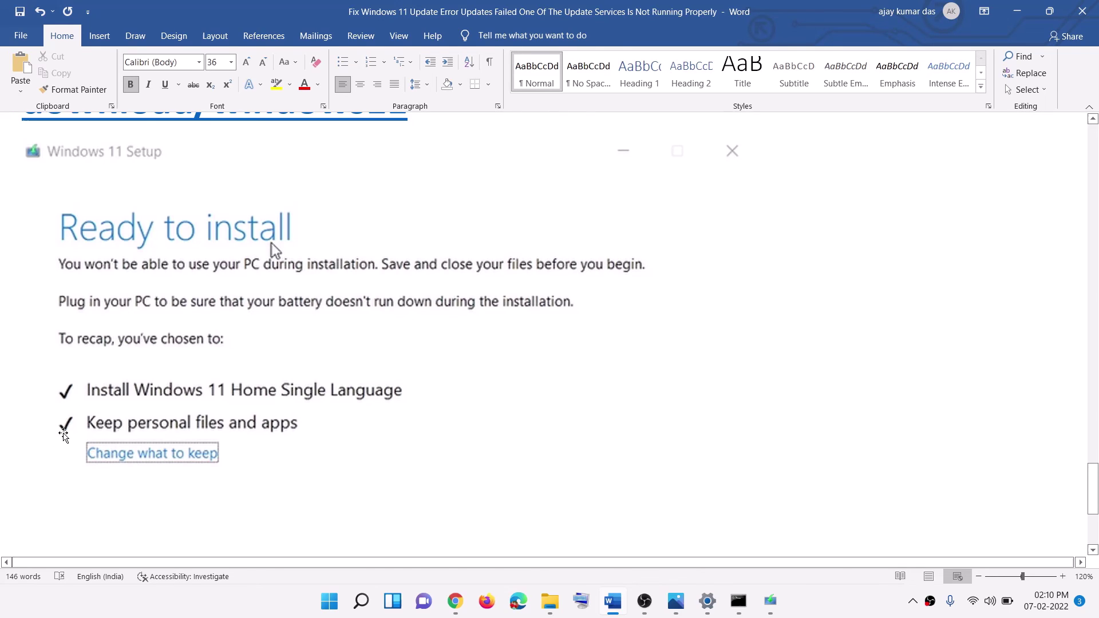
pyautogui.scroll(-5, 729, 444)
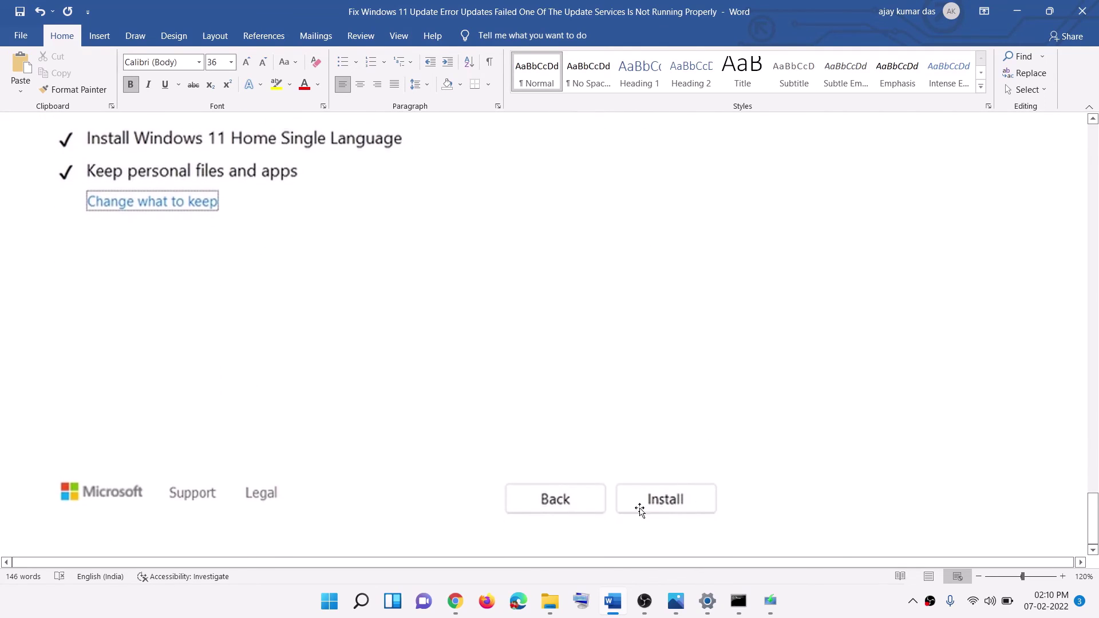
# Step: Bring the Windows Update 'Updates failed' screenshot back up in Photos
pyautogui.scroll(4, 699, 410)
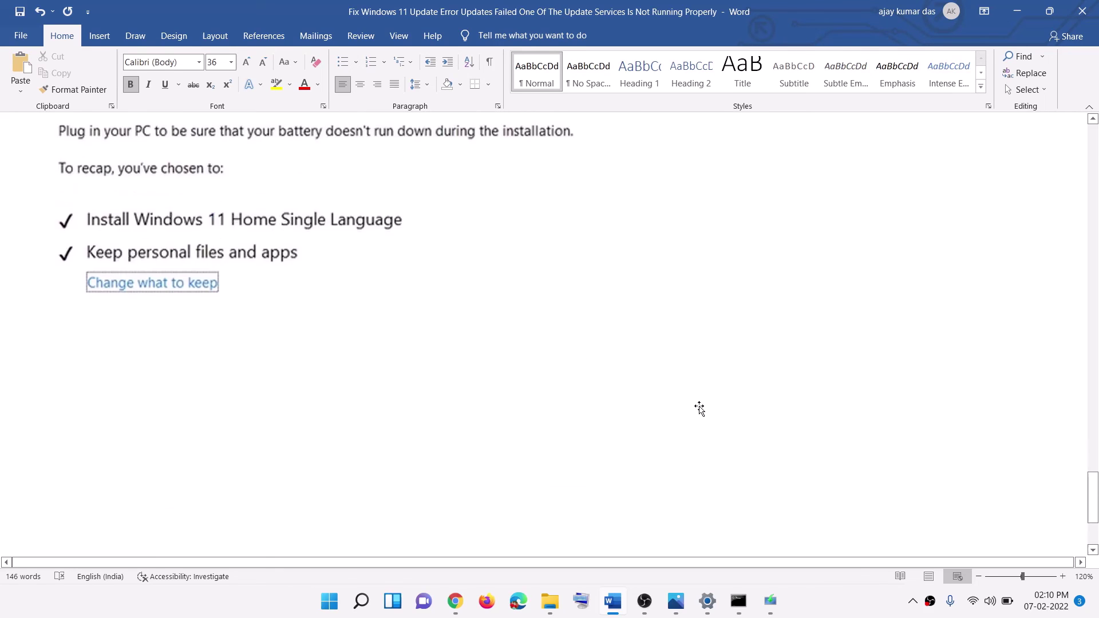
pyautogui.scroll(15, 273, 204)
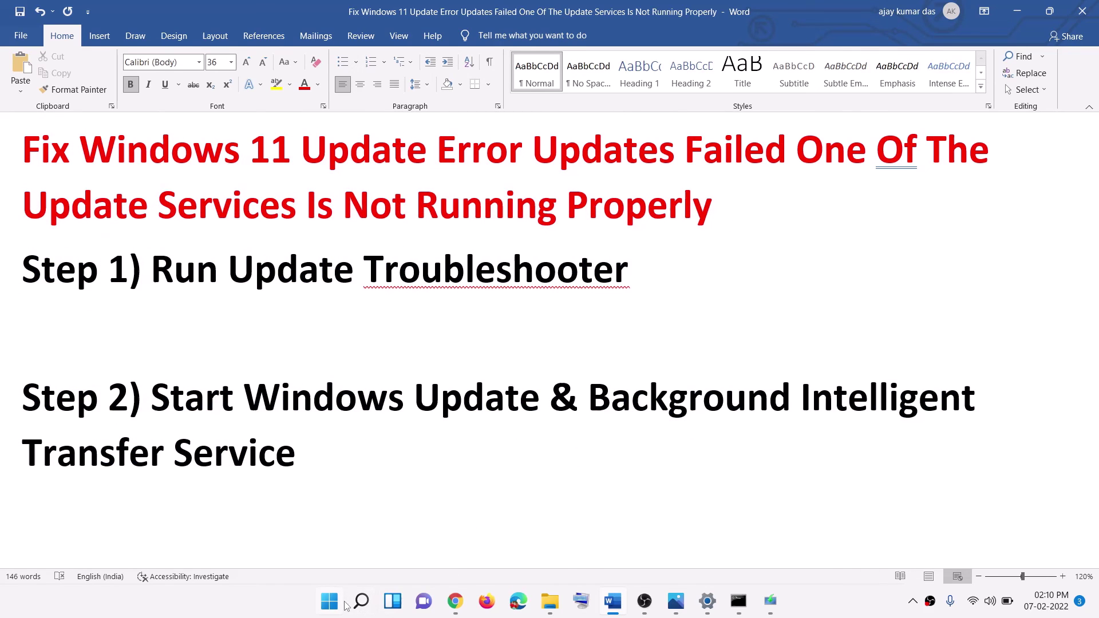
pyautogui.click(676, 601)
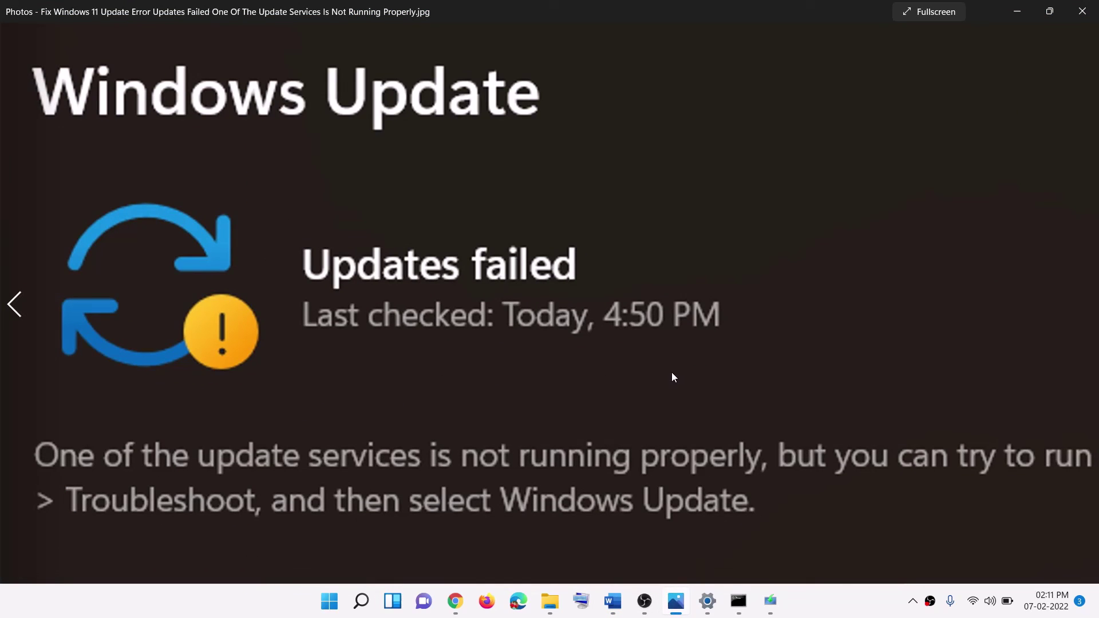
pyautogui.click(838, 613)
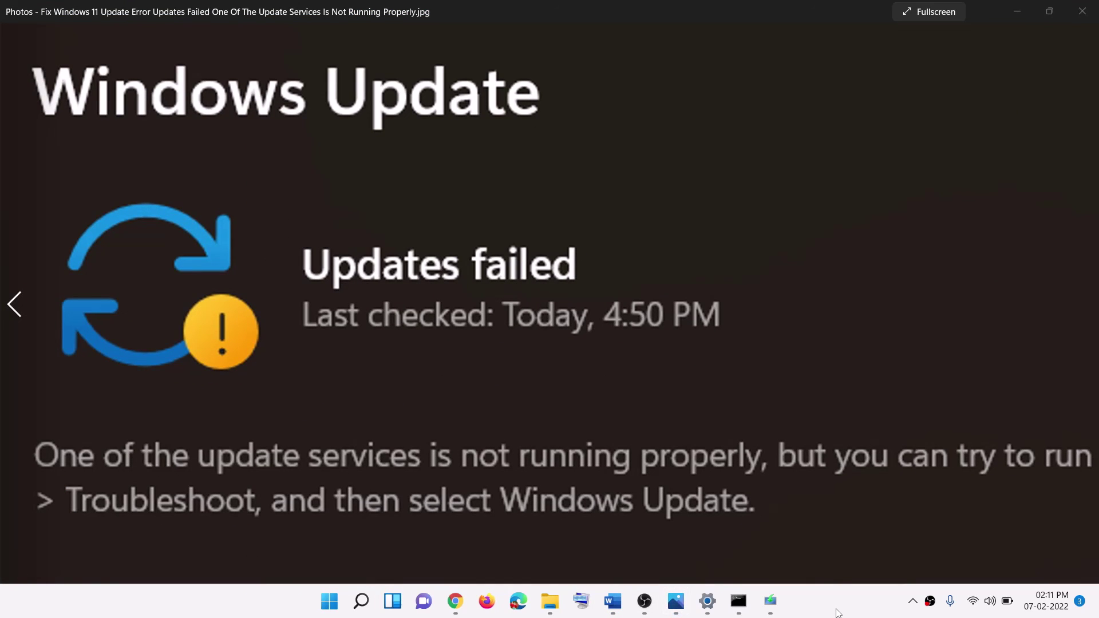